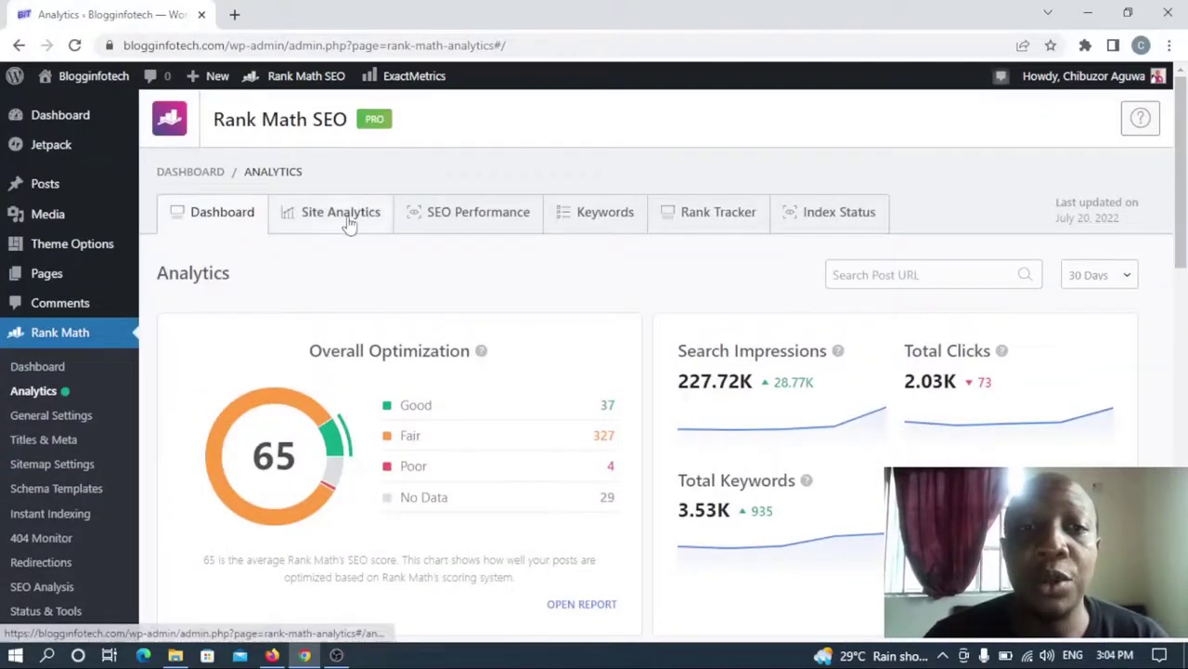
Browse the Site Analytics, SEO Performance, Keywords and Rank Tracker reports in Rank Math
click(349, 221)
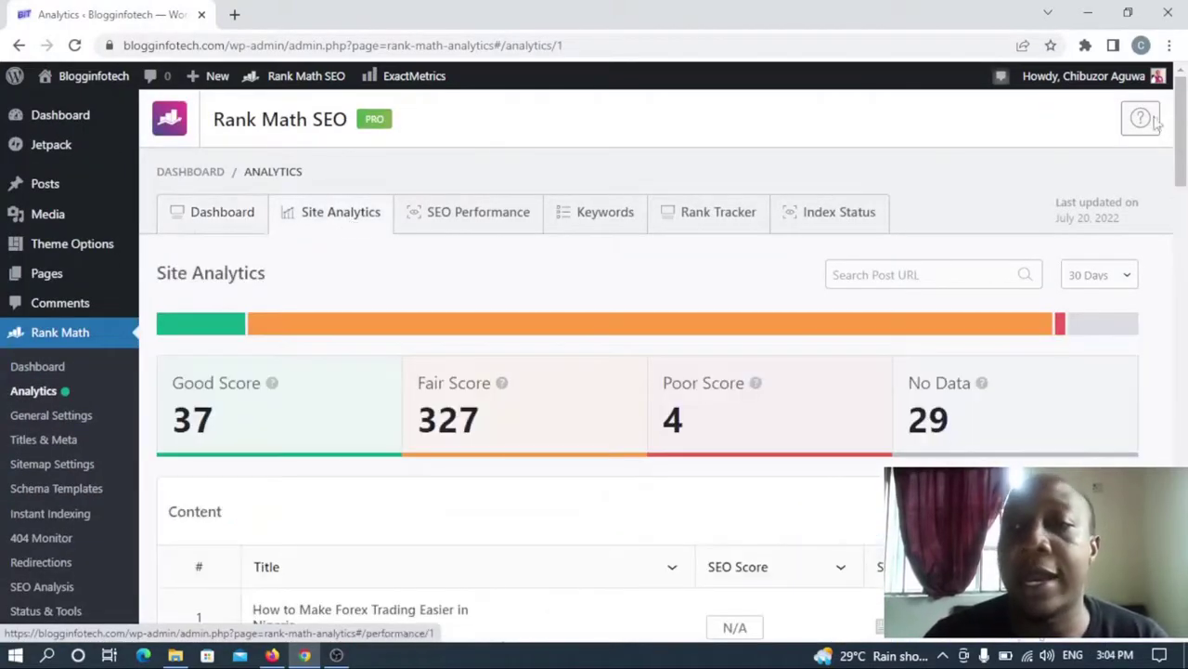
scroll(1167, 170, down, 4)
scroll(1167, 170, up, 3)
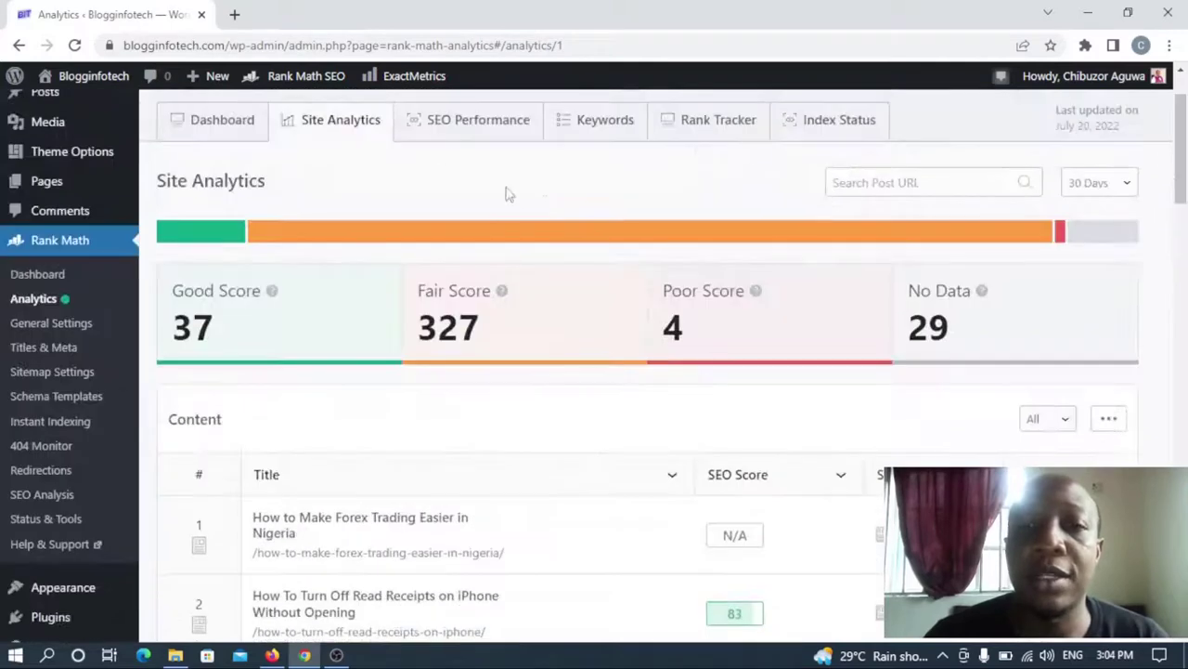
click(464, 132)
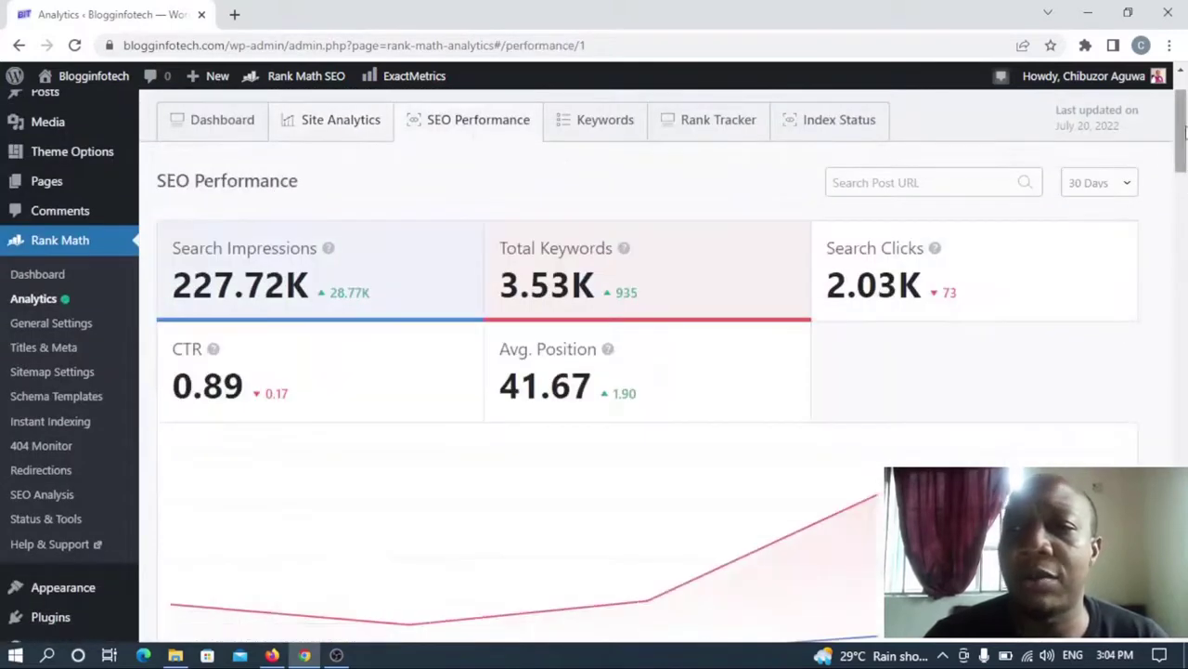
mouse_move(1180, 130)
mouse_down()
mouse_move(1179, 307)
mouse_move(1175, 106)
mouse_up()
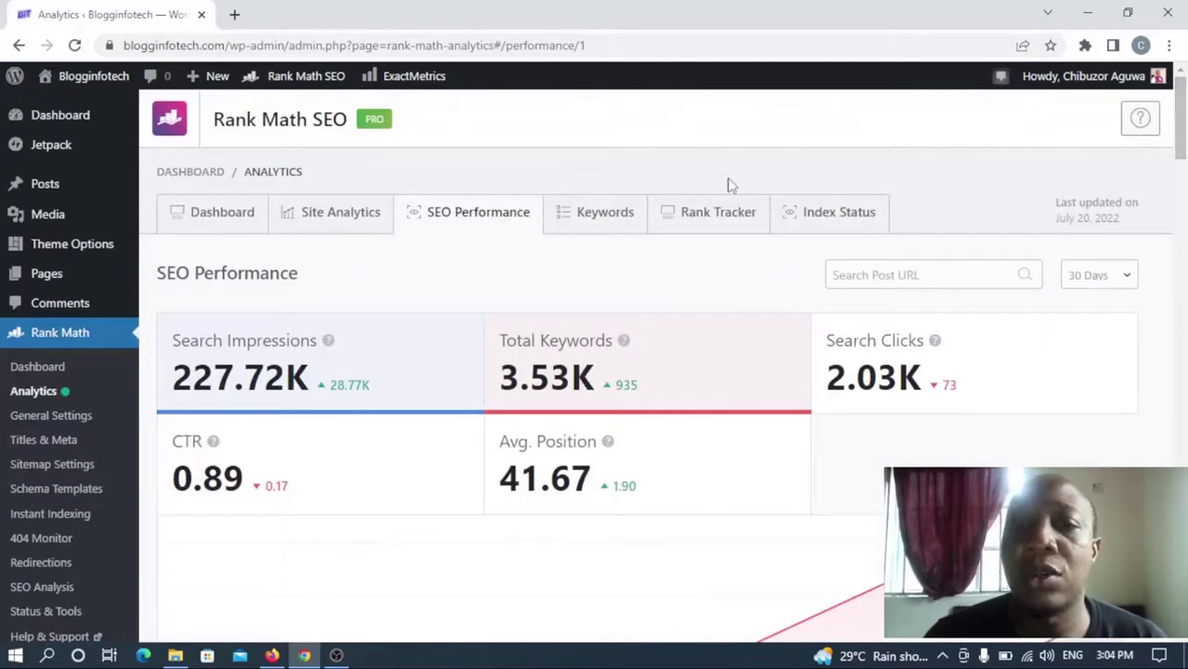
click(605, 212)
click(717, 219)
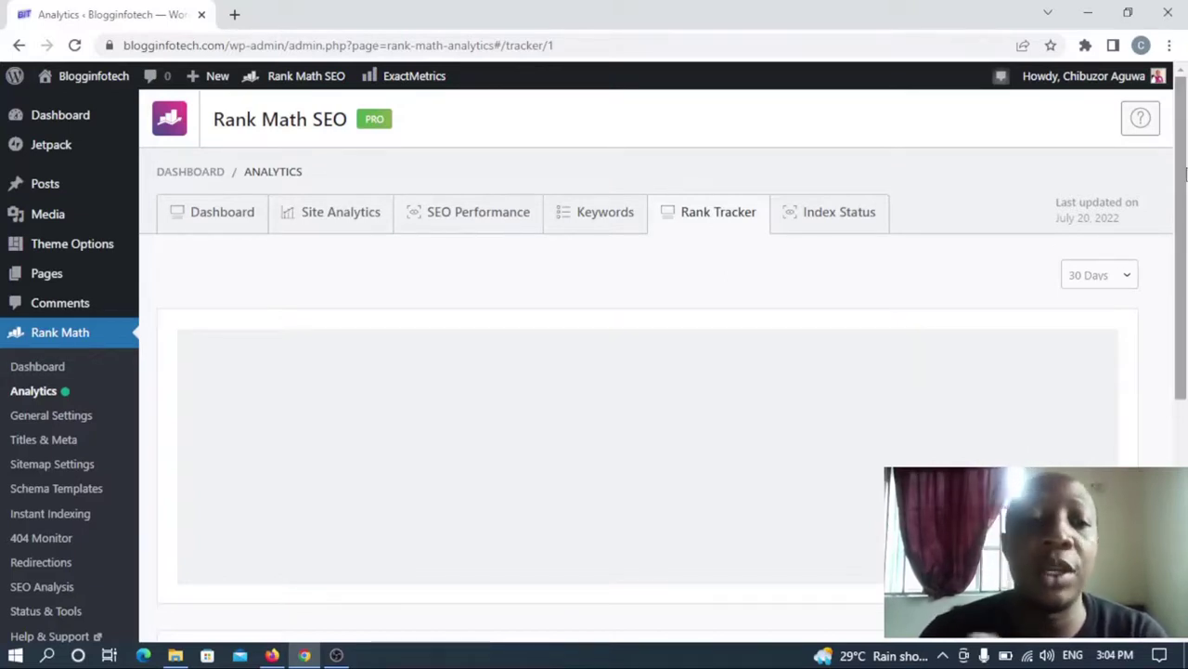
mouse_move(1184, 172)
mouse_down()
mouse_move(1184, 209)
mouse_move(1179, 156)
mouse_up()
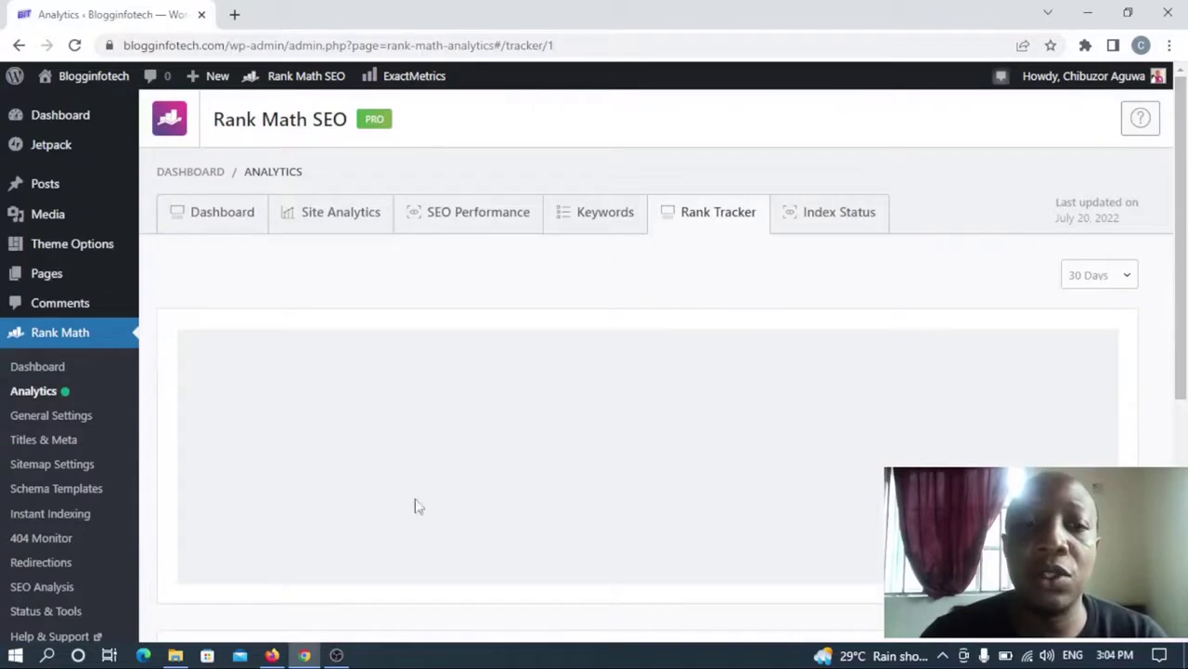
Bring up Firefox and load rankmath.com in the empty second tab
click(269, 655)
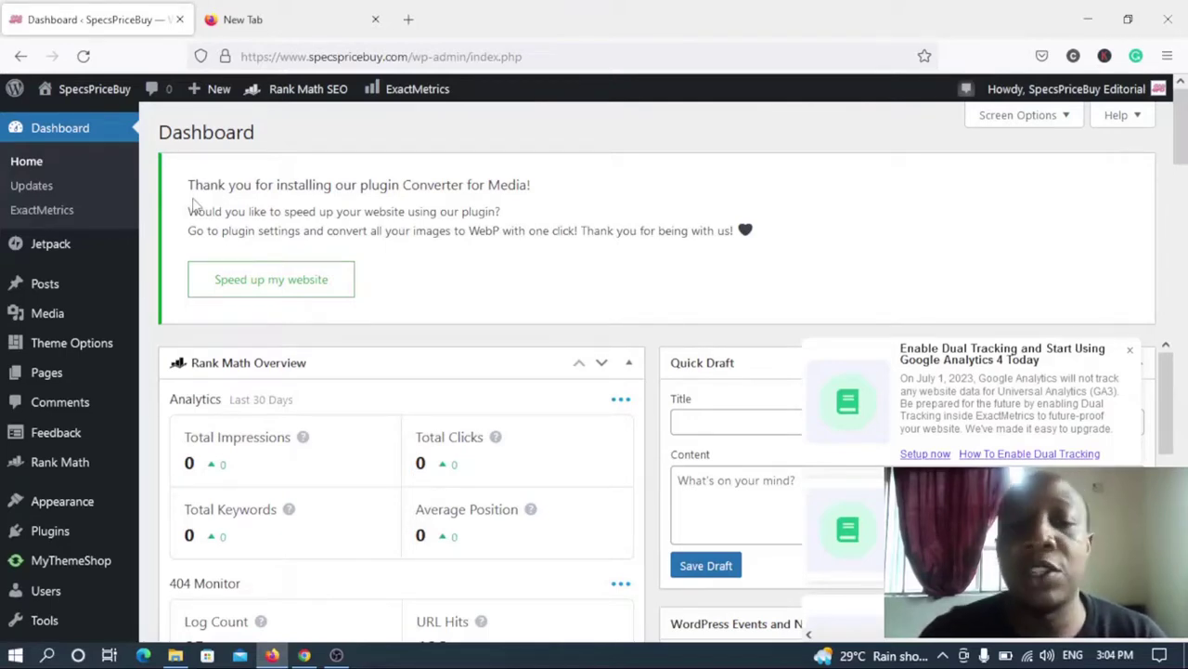
click(260, 20)
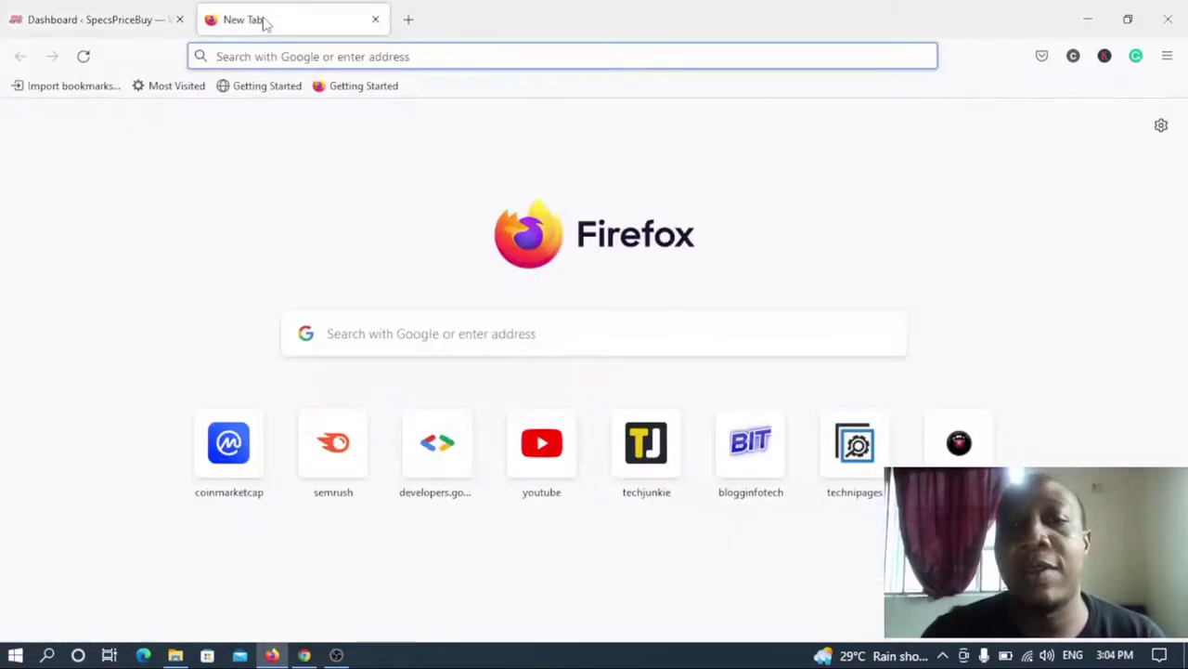
click(405, 57)
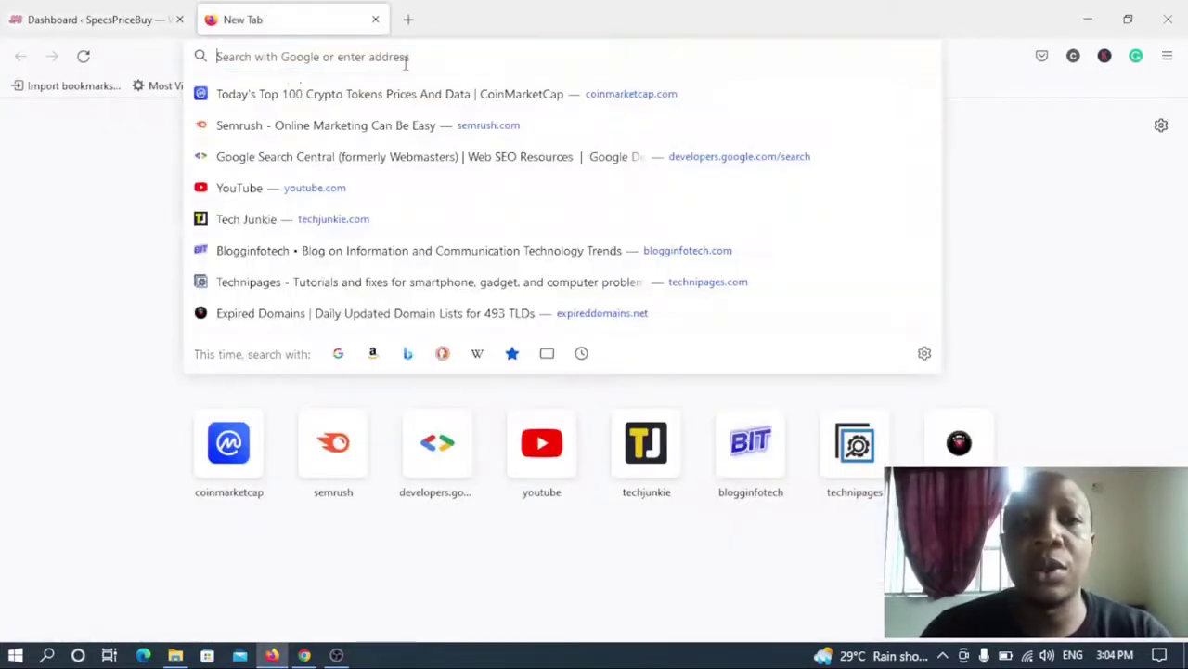
text(rankmath.com/)
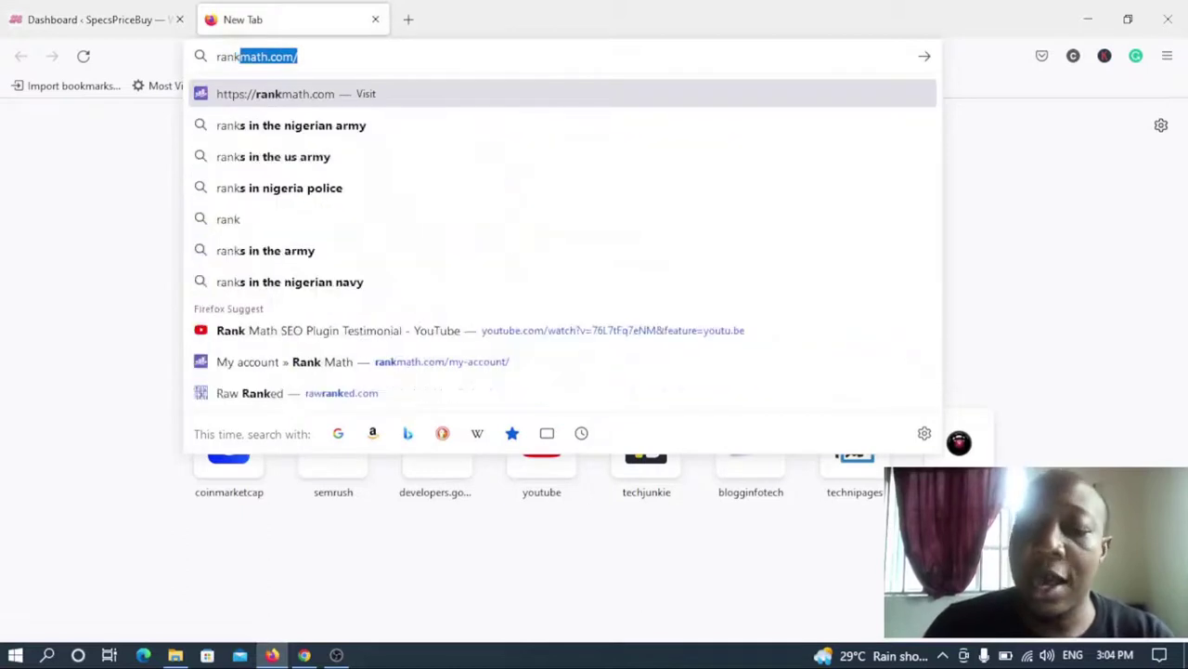
key(Return)
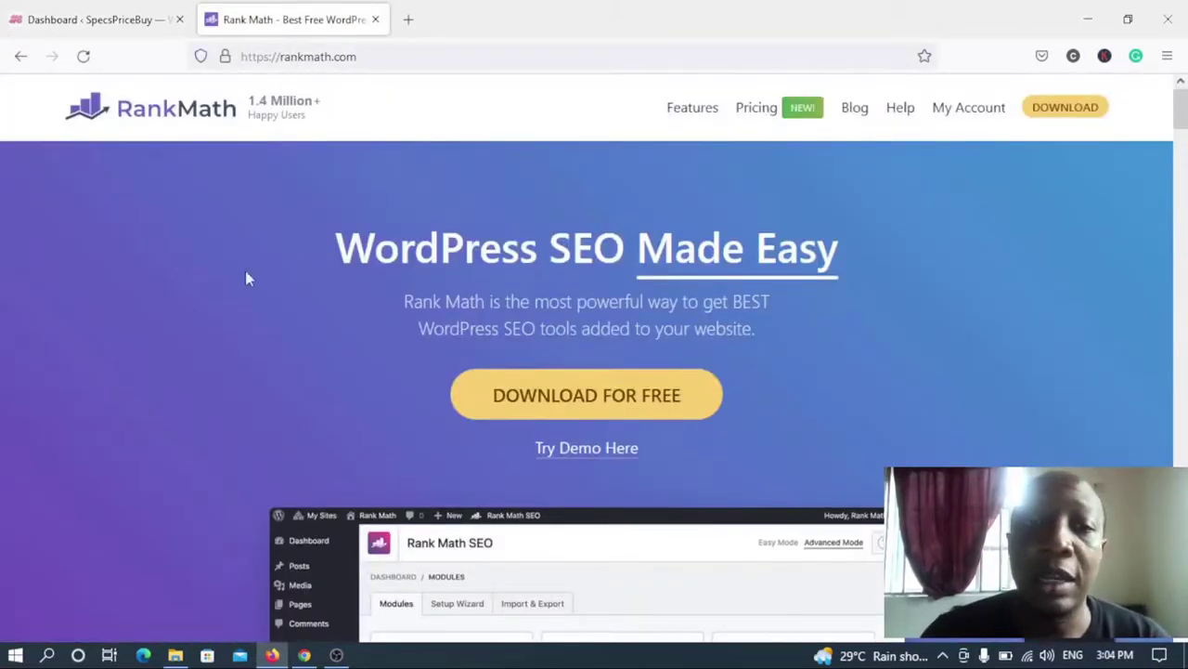
Go to My Account on rankmath.com and download Rank Math SEO Pro 3.0.16.1
click(966, 110)
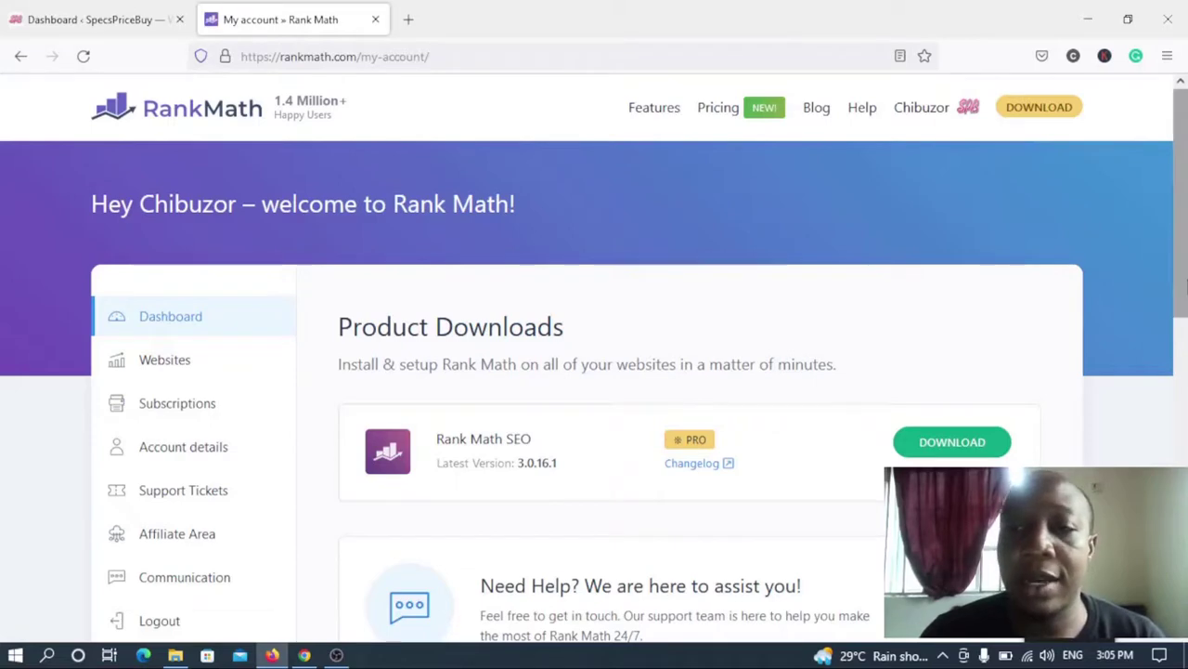
scroll(1185, 360, down, 3)
scroll(1185, 364, up, 1)
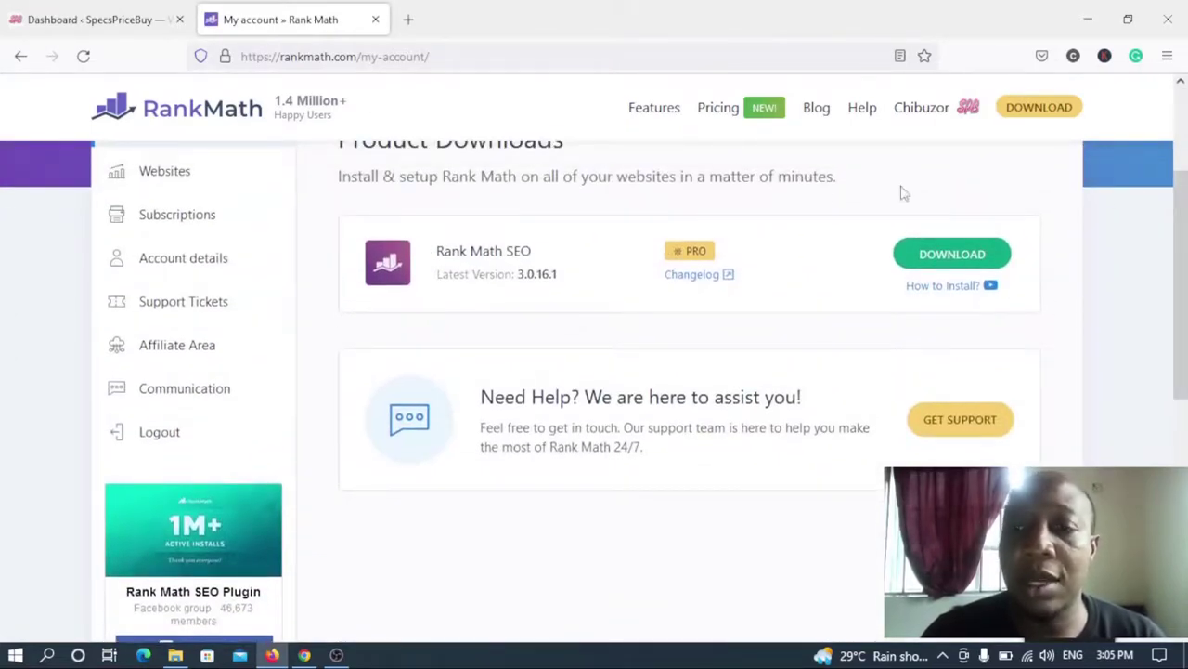
click(1005, 256)
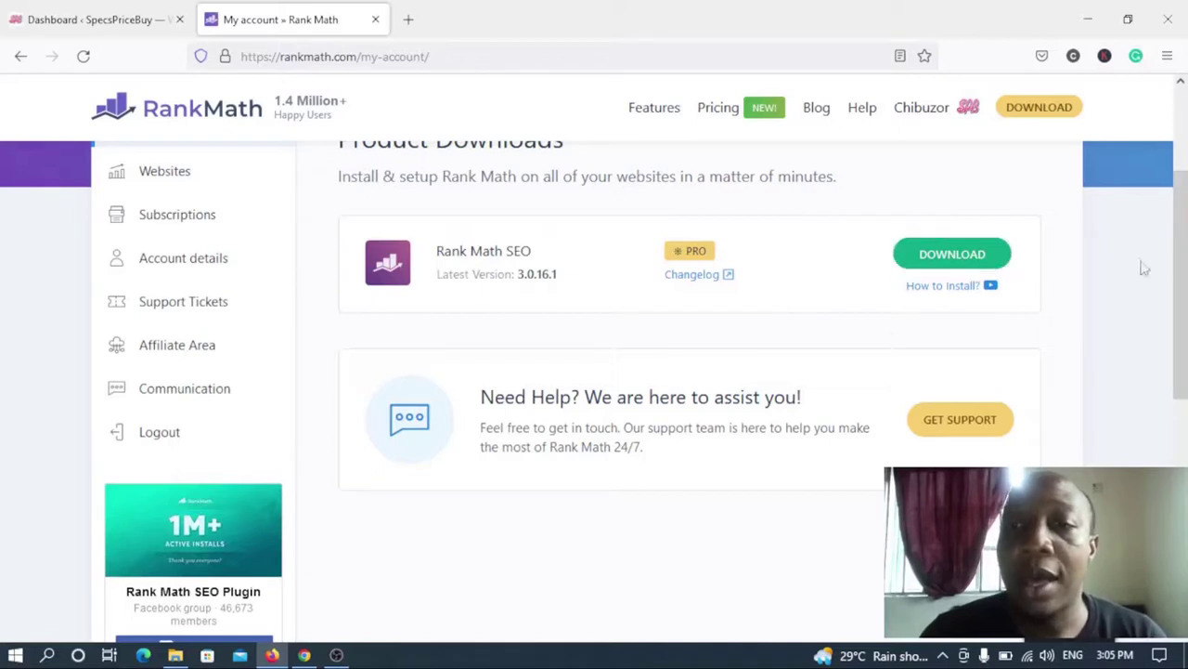
scroll(1186, 267, up, 1)
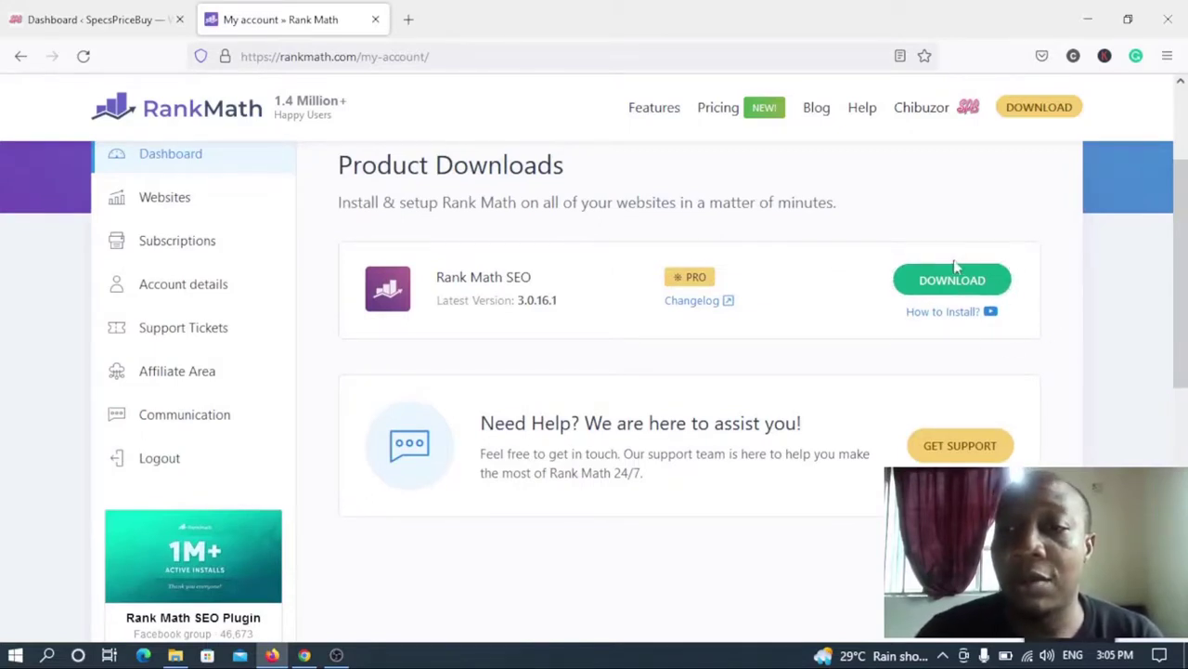
click(952, 283)
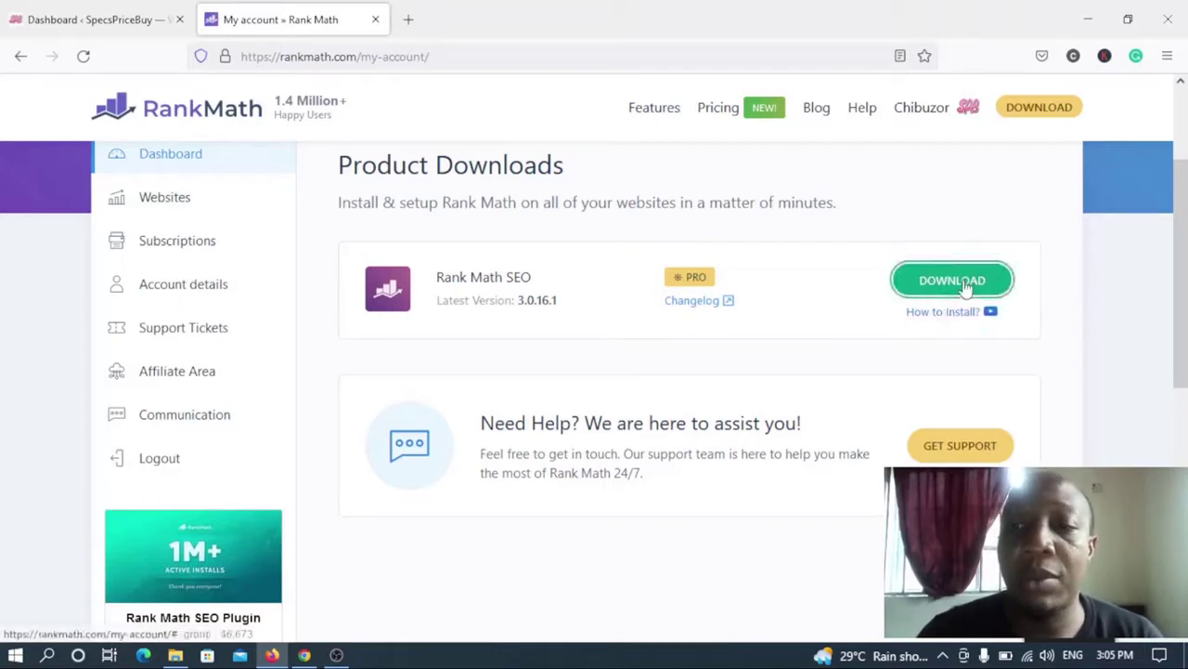
Glance at the desktop, then bring Firefox back to the rankmath.com My Account tab
click(1088, 20)
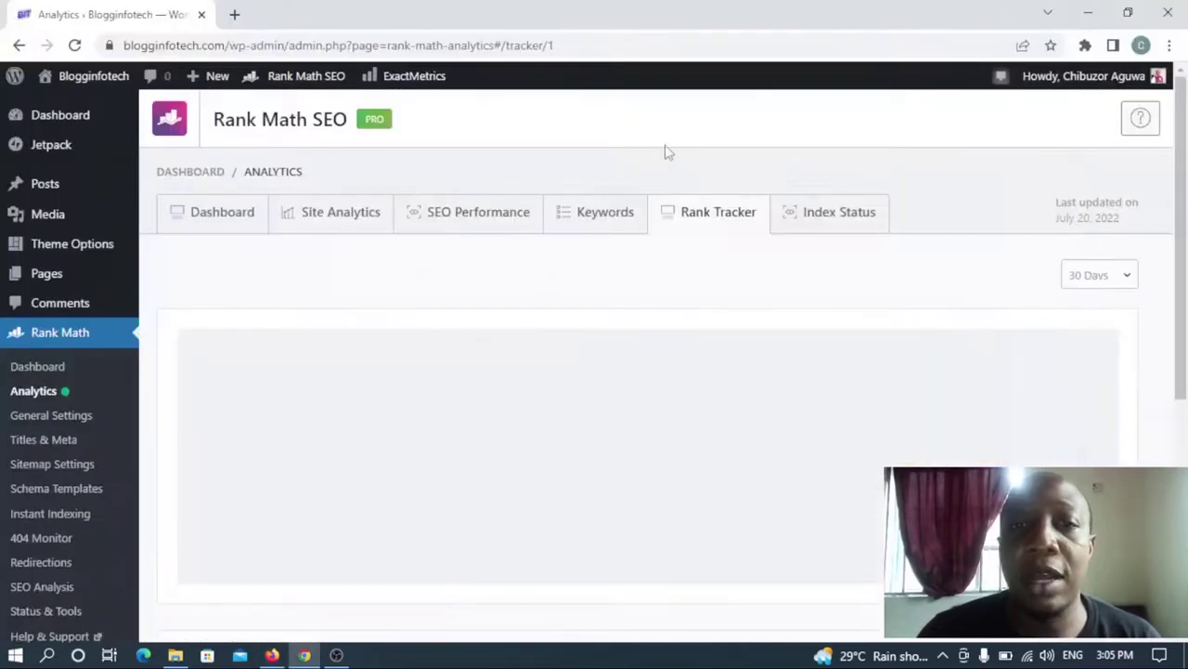
click(1092, 11)
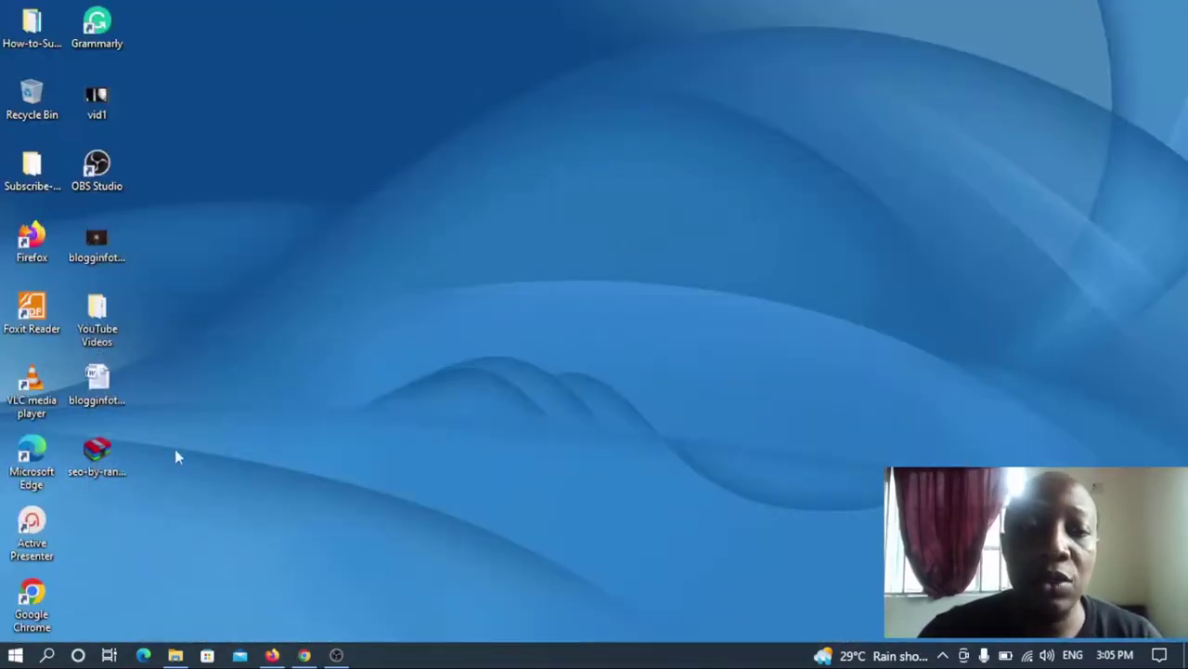
click(304, 656)
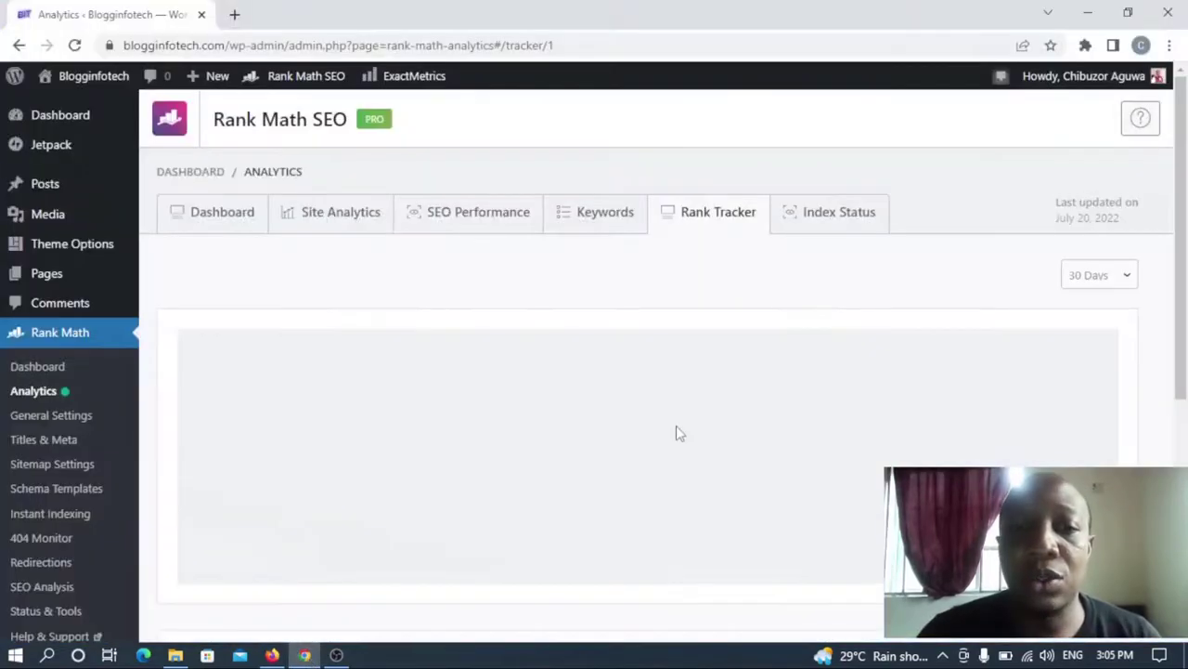
click(271, 656)
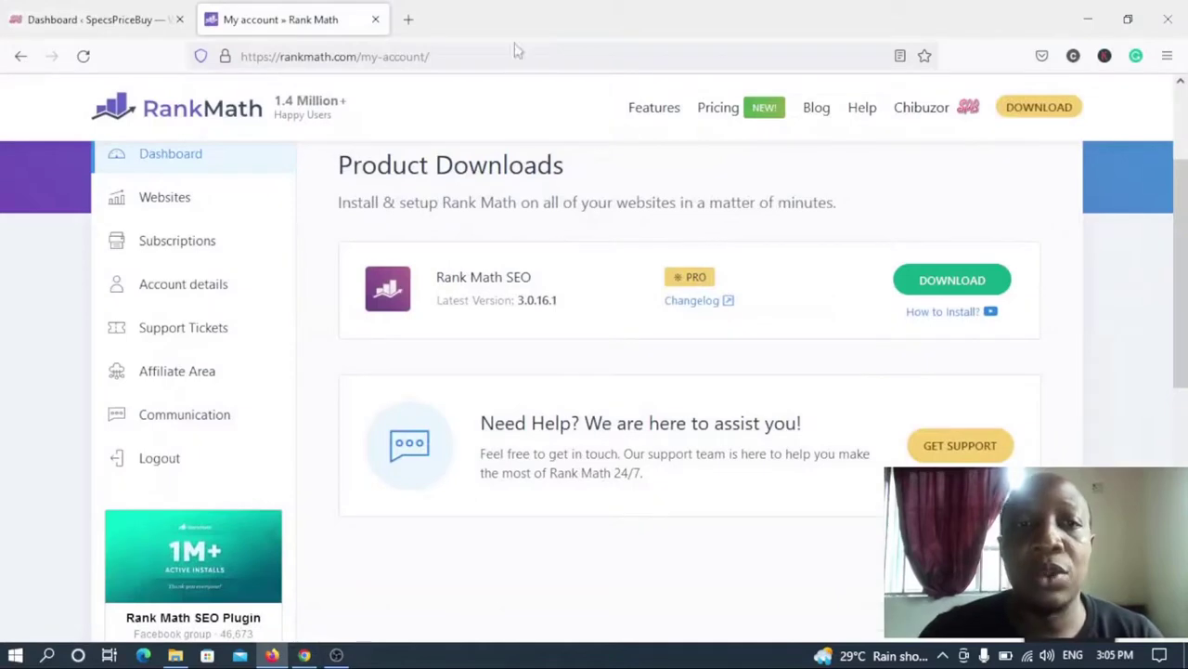
click(116, 29)
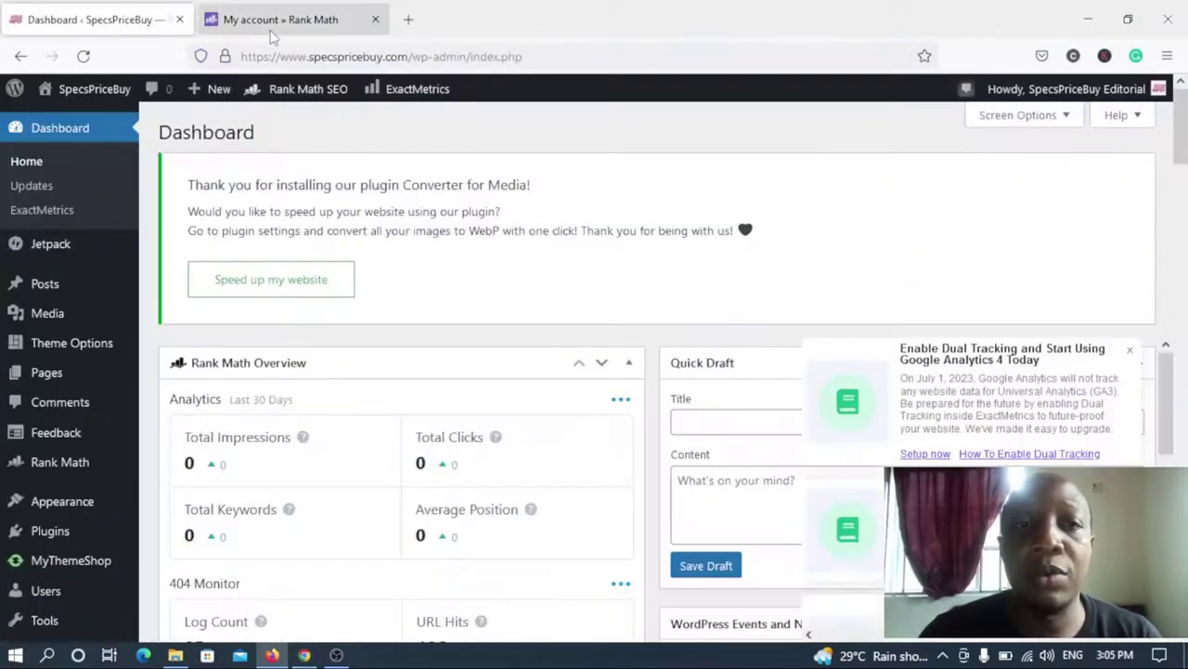
click(268, 34)
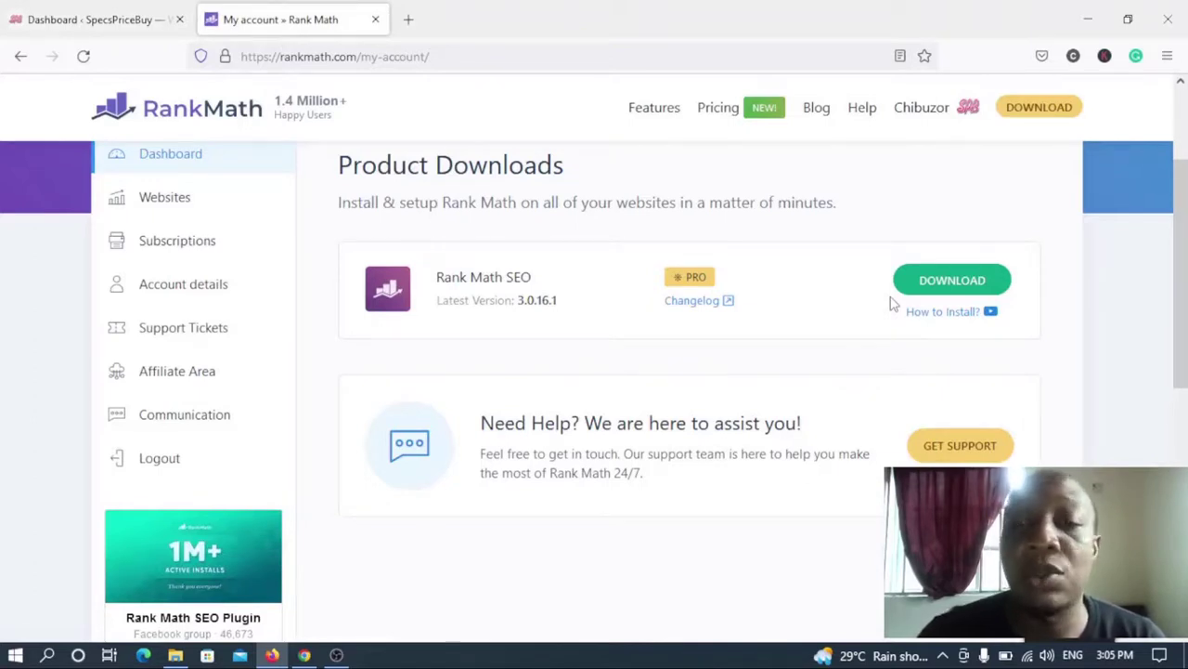
scroll(1181, 288, up, 3)
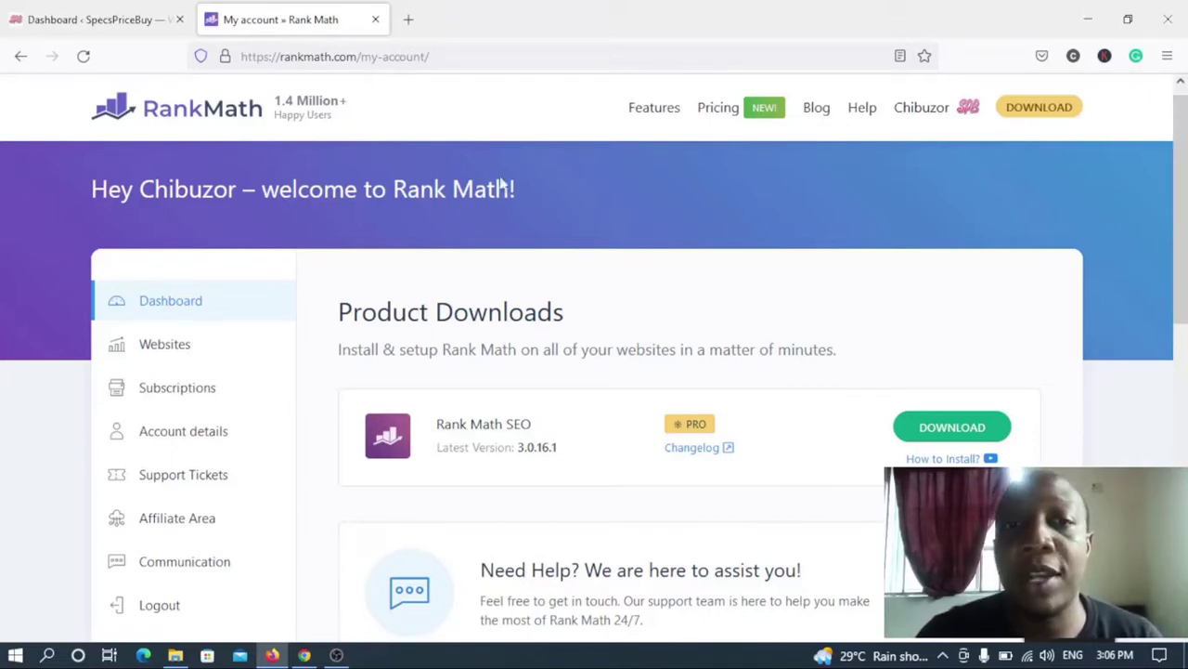
click(308, 655)
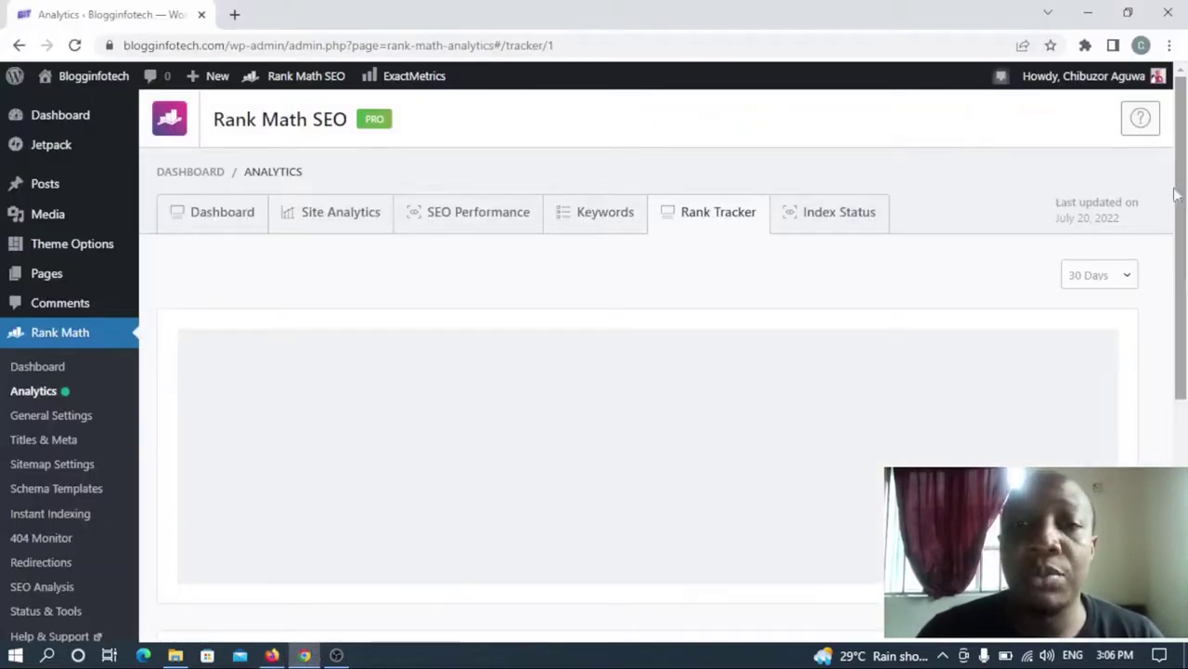
click(344, 226)
click(478, 223)
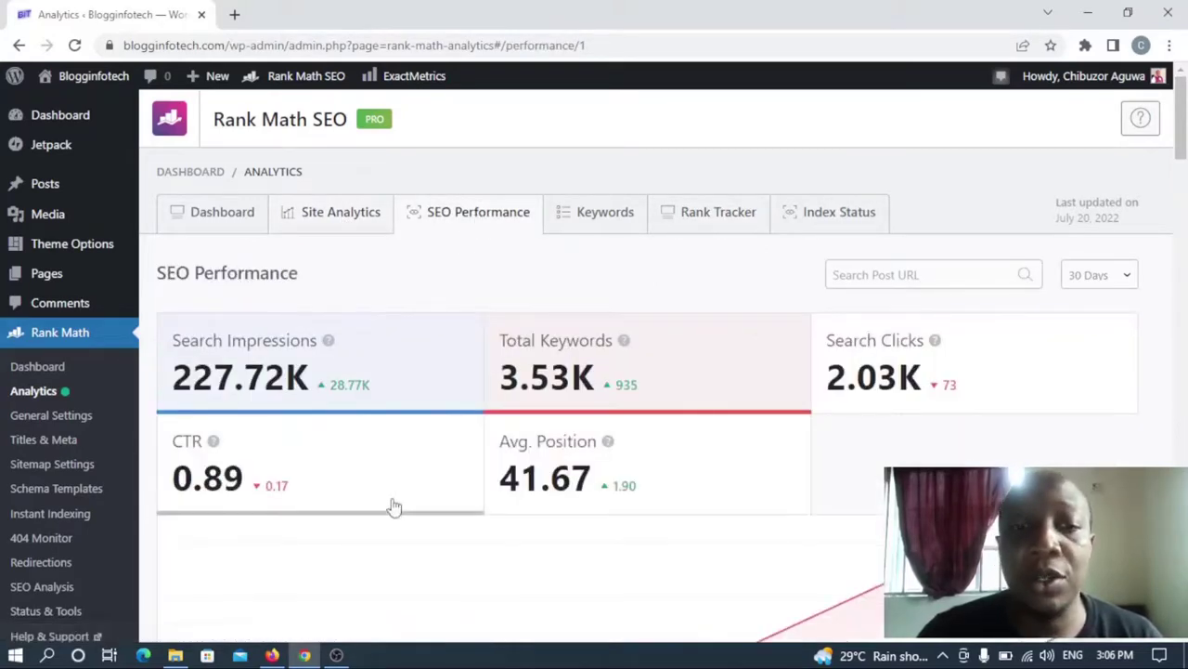
click(340, 654)
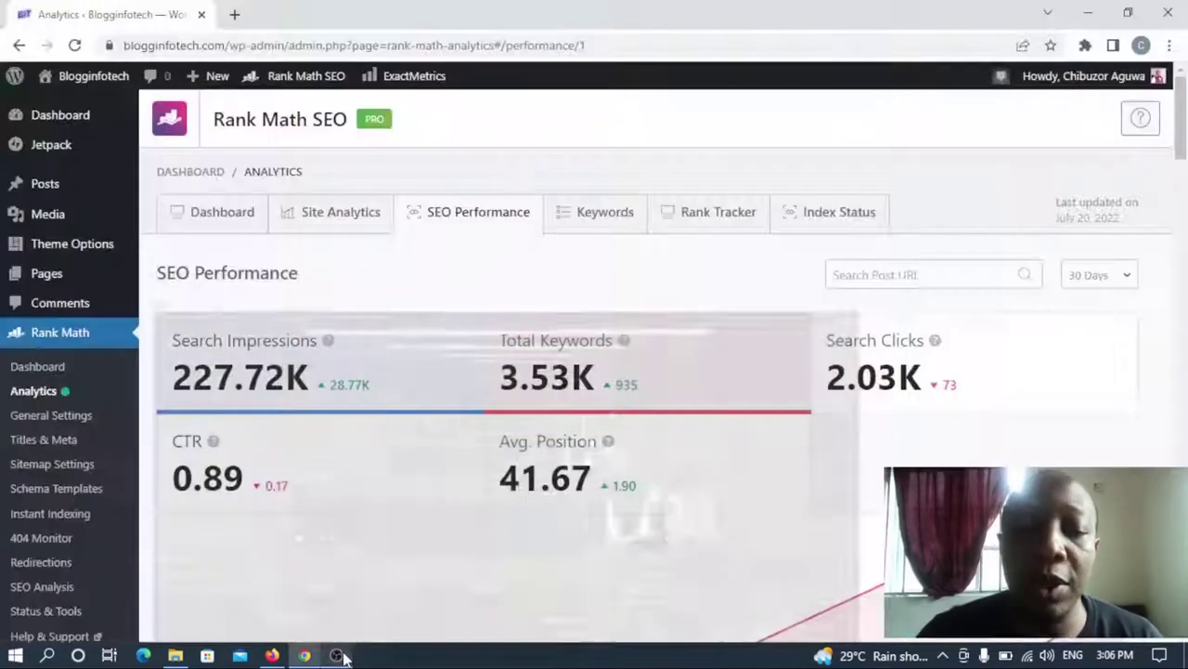
click(303, 655)
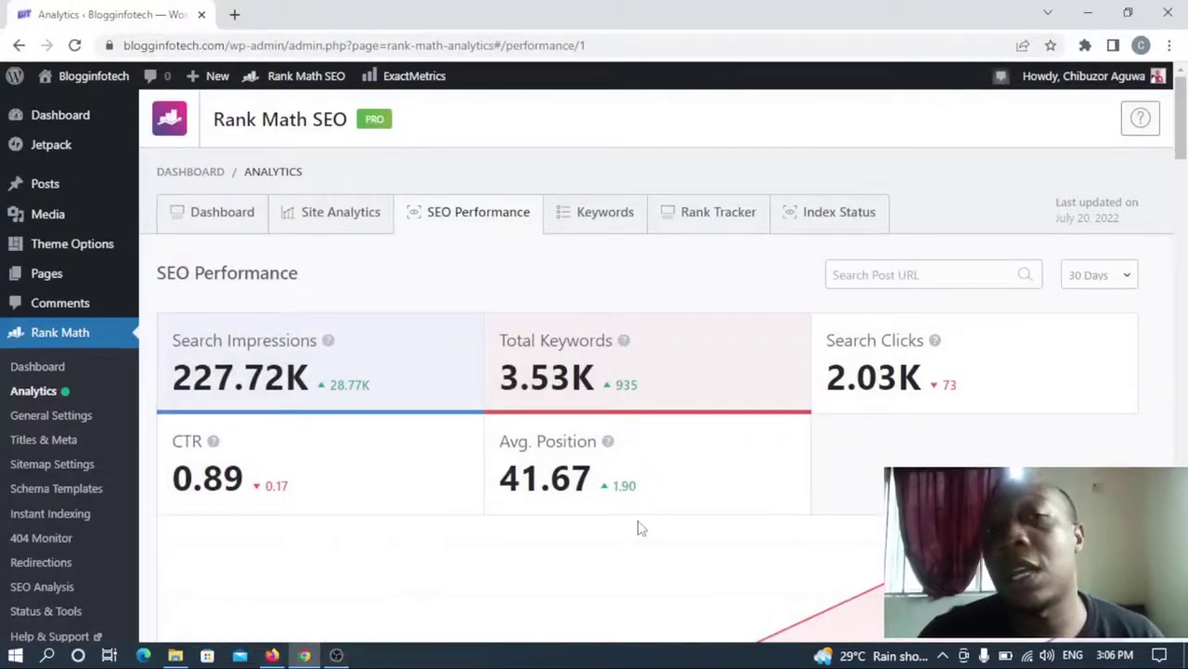
click(272, 656)
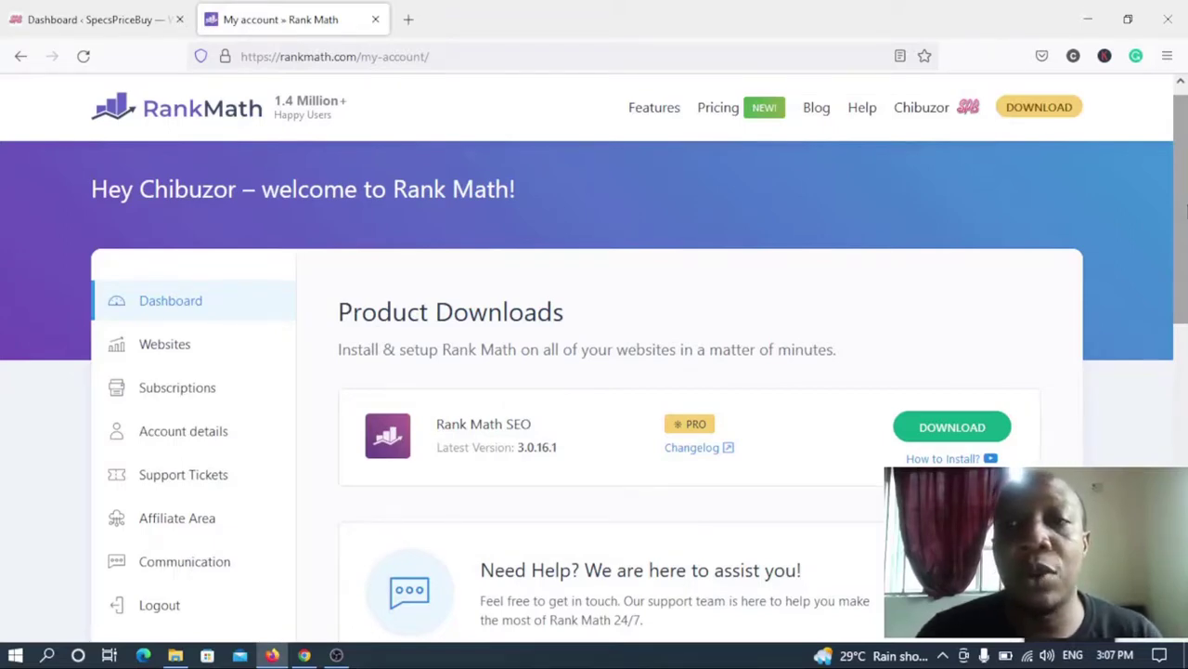
Switch to the SpecsPriceBuy dashboard and review its Rank Math Overview of 0 impressions, clicks and keywords
click(129, 22)
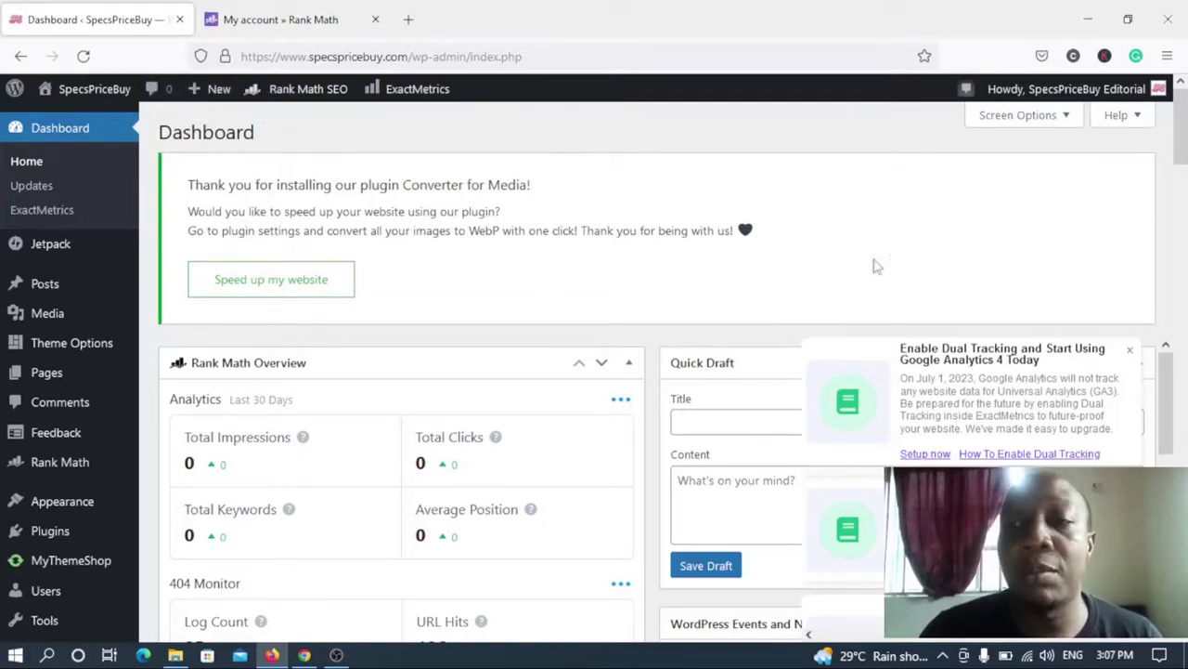
scroll(1181, 158, down, 5)
scroll(650, 279, up, 5)
mouse_move(54, 536)
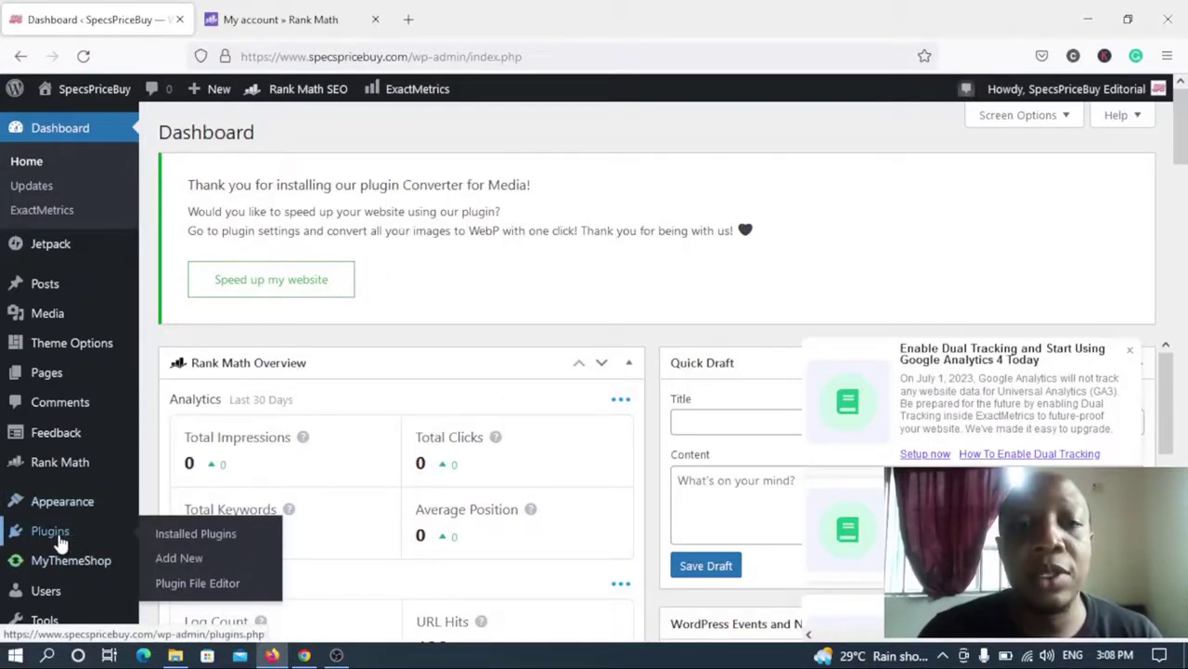
Search Add Plugins for 'rank math', briefly comparing against the Chrome Rank Math Pro analytics
click(181, 564)
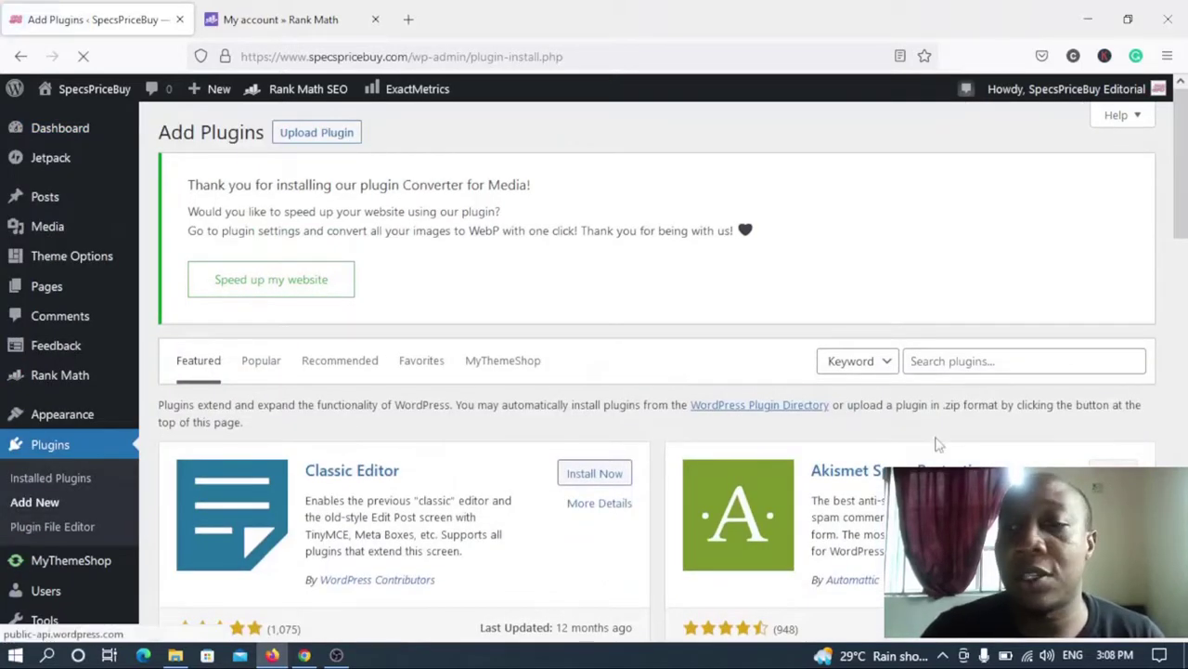
click(974, 360)
text(rank m)
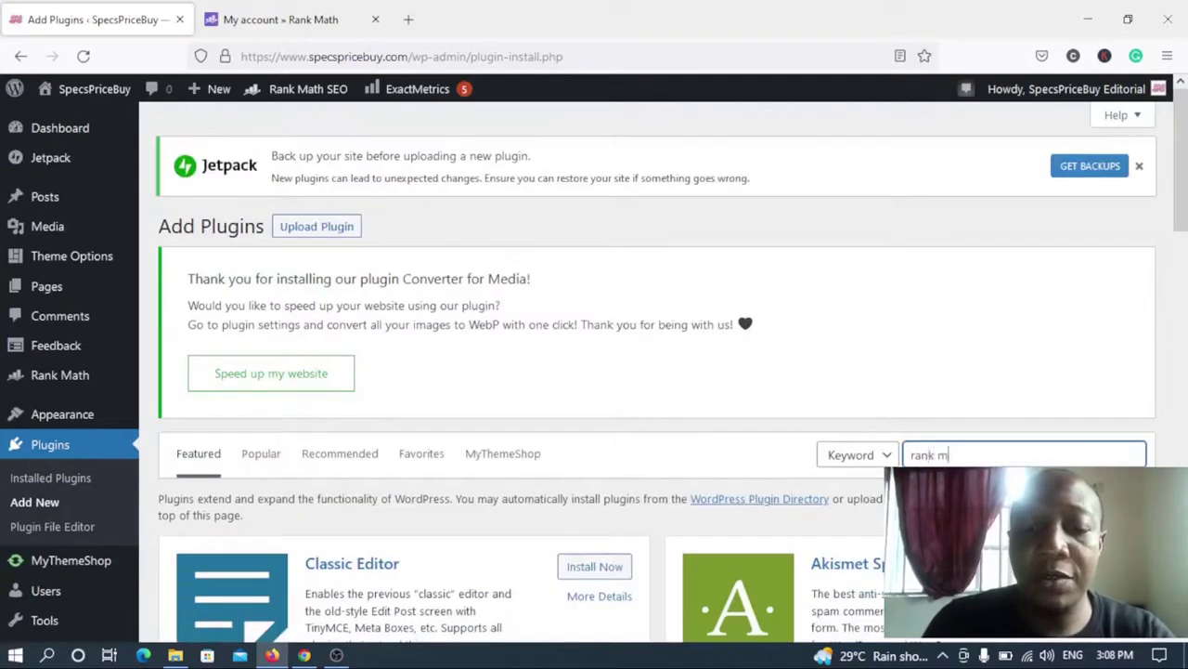
text(ath)
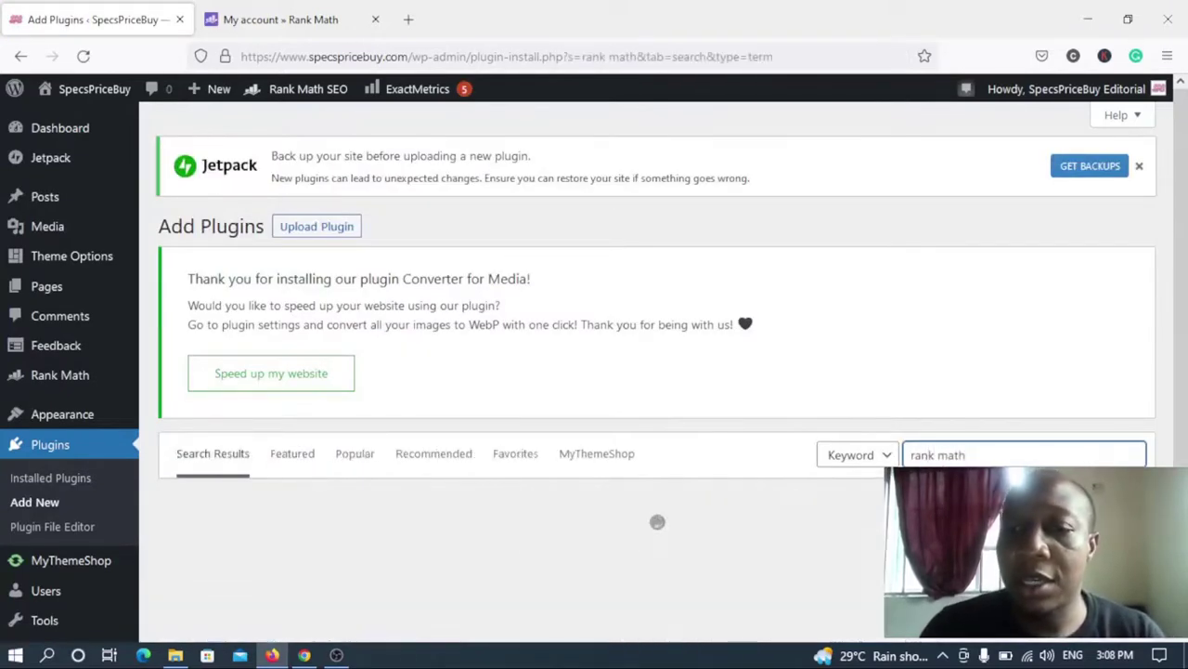
drag(1178, 176, 1186, 243)
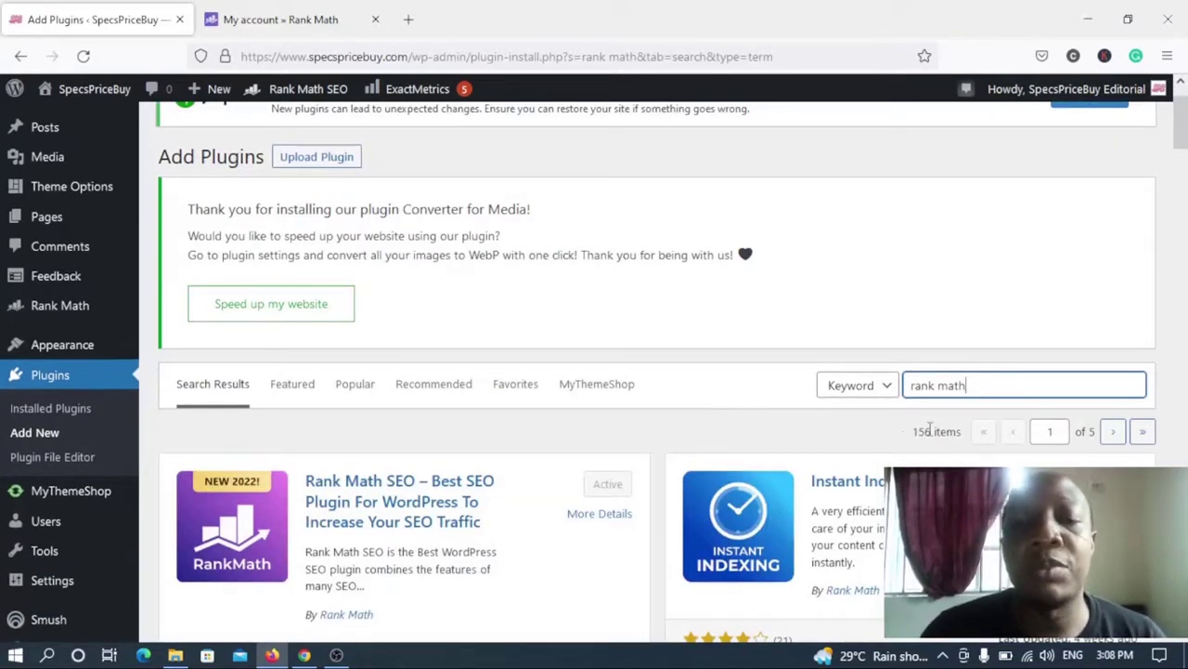
click(305, 656)
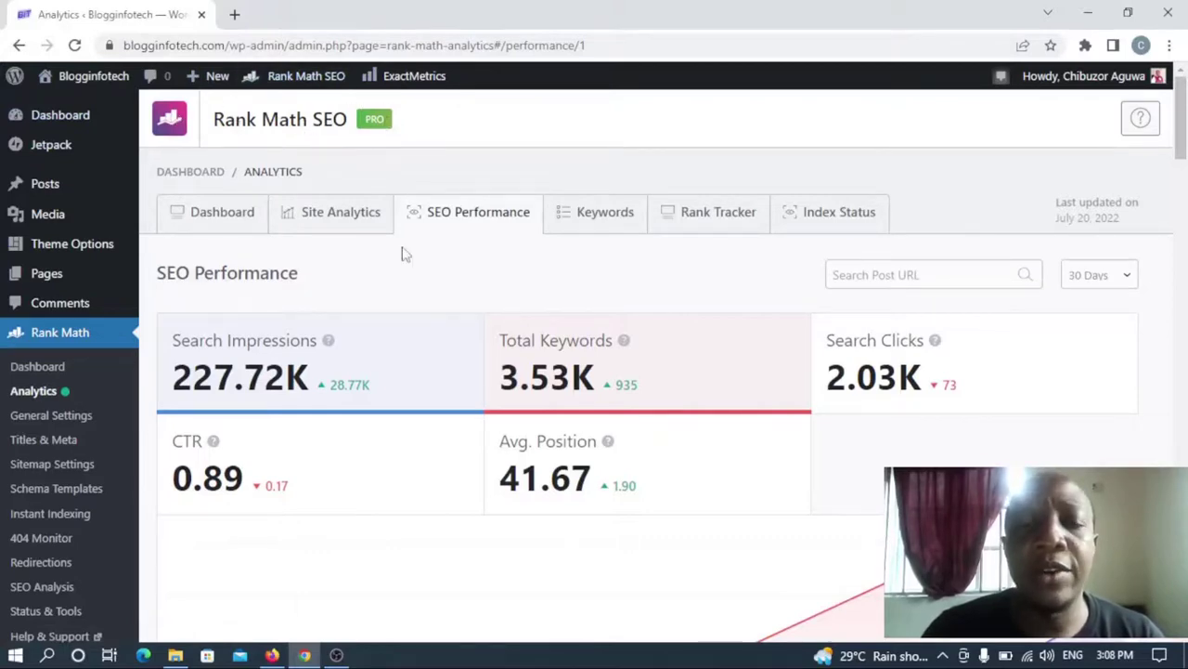
click(272, 655)
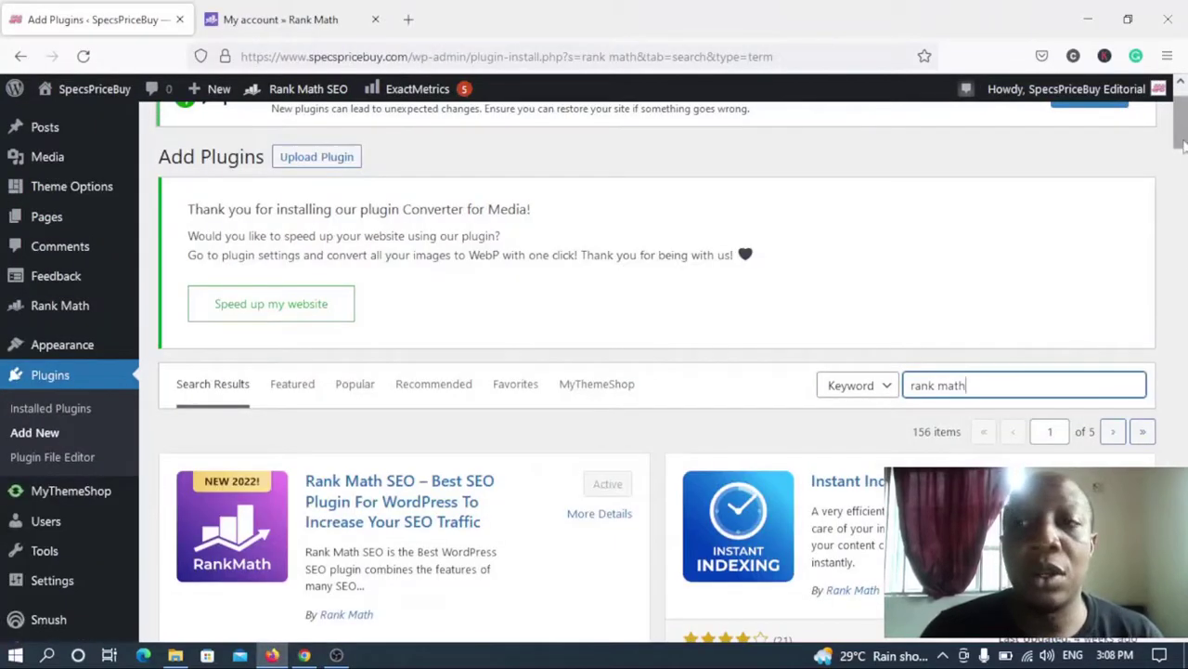
Open the Upload Plugin zip panel, glance at the other site's analytics, then return
scroll(1184, 164, up, 1)
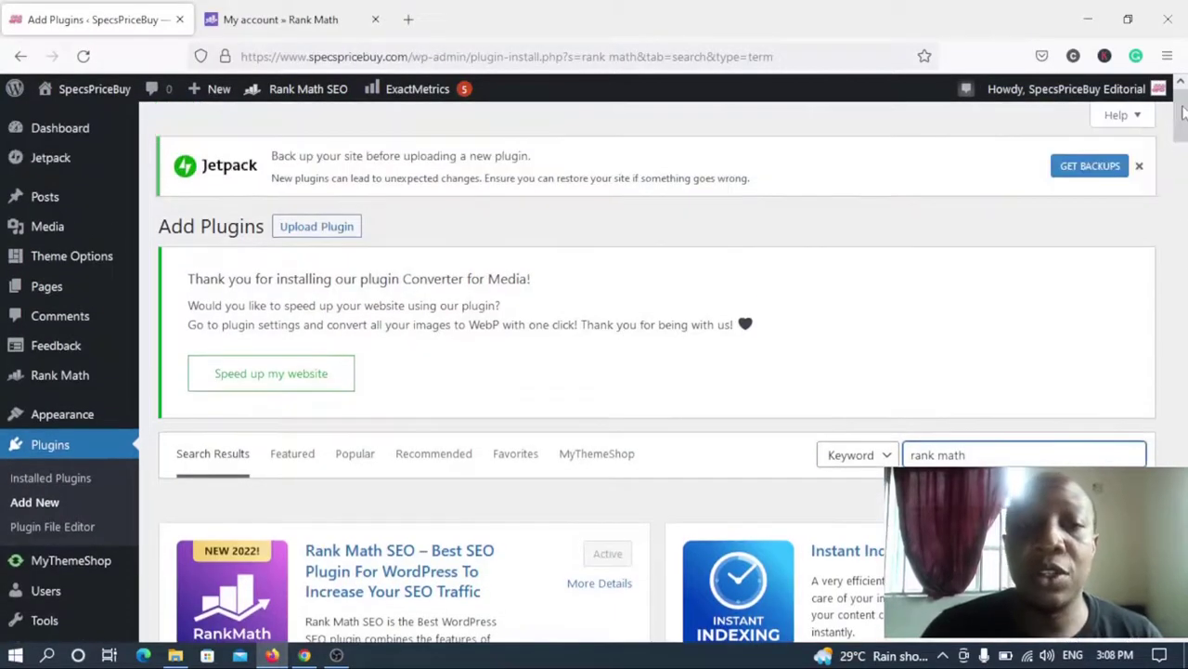
click(325, 228)
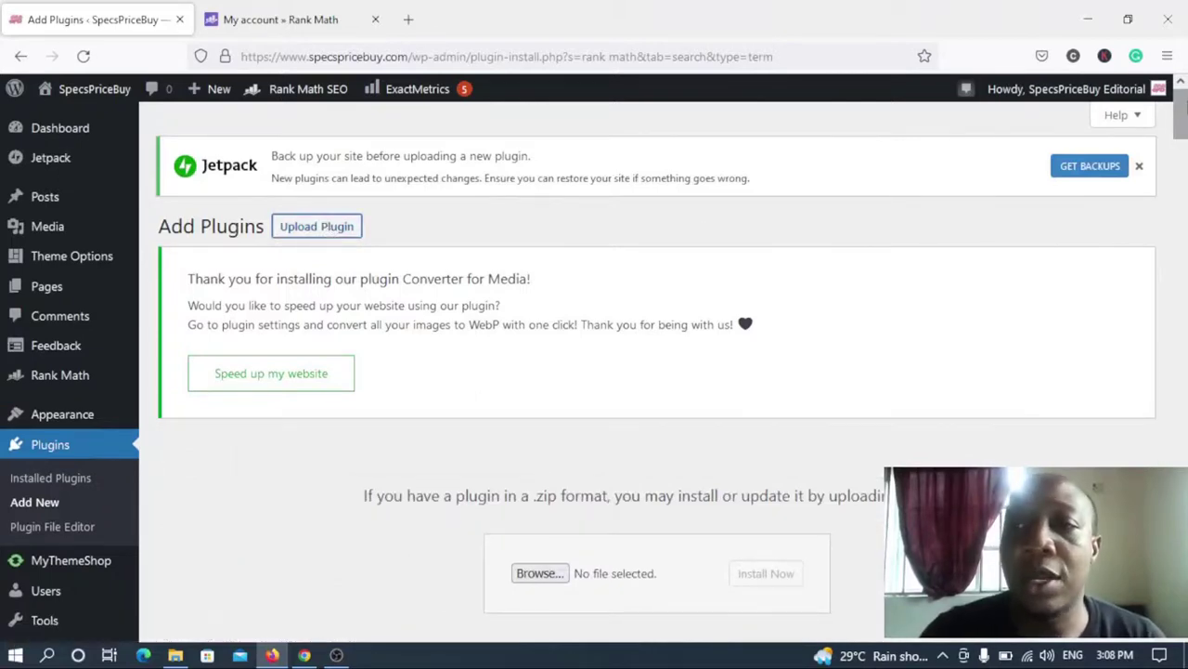
scroll(1181, 130, down, 3)
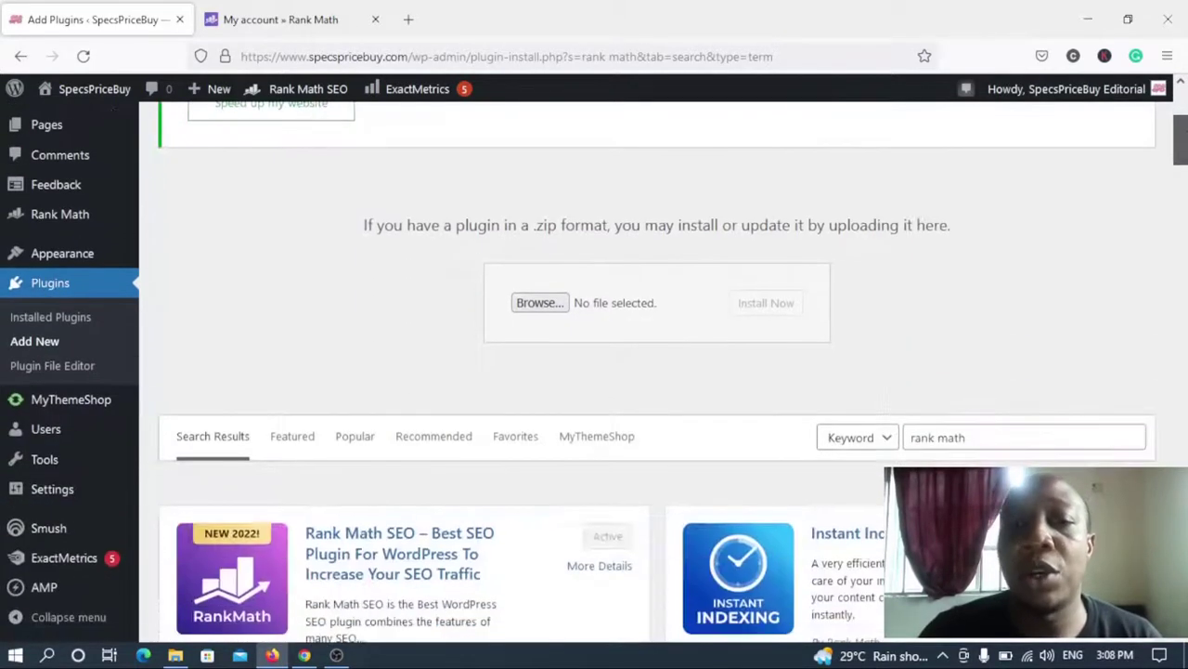
click(271, 656)
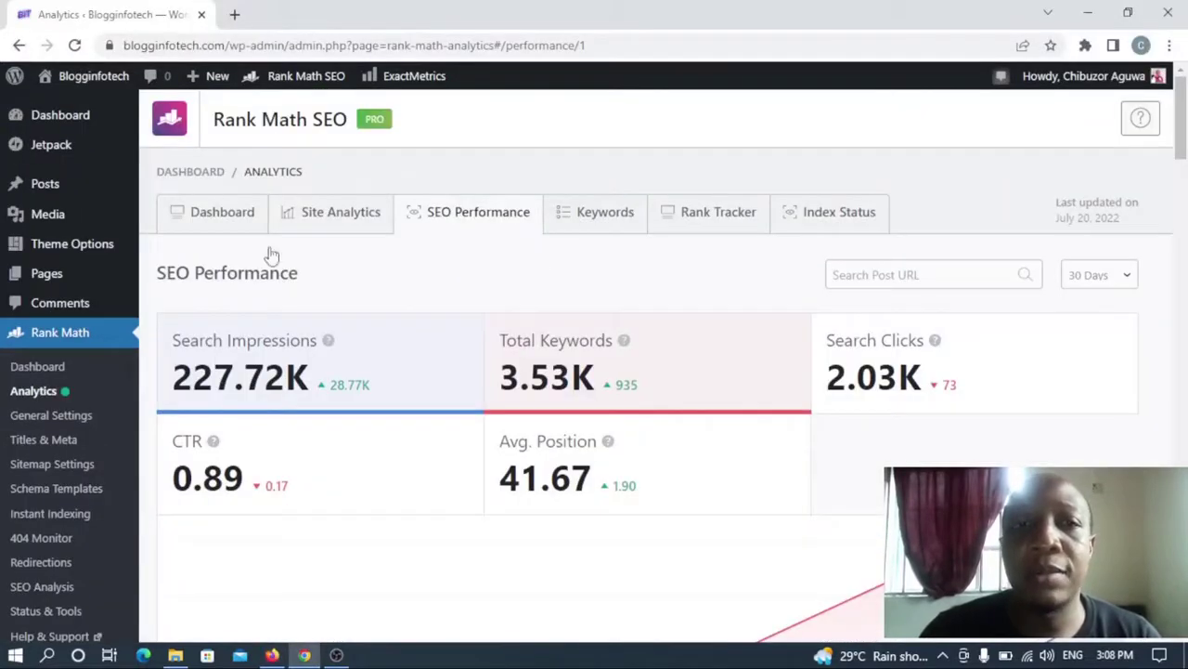
click(271, 655)
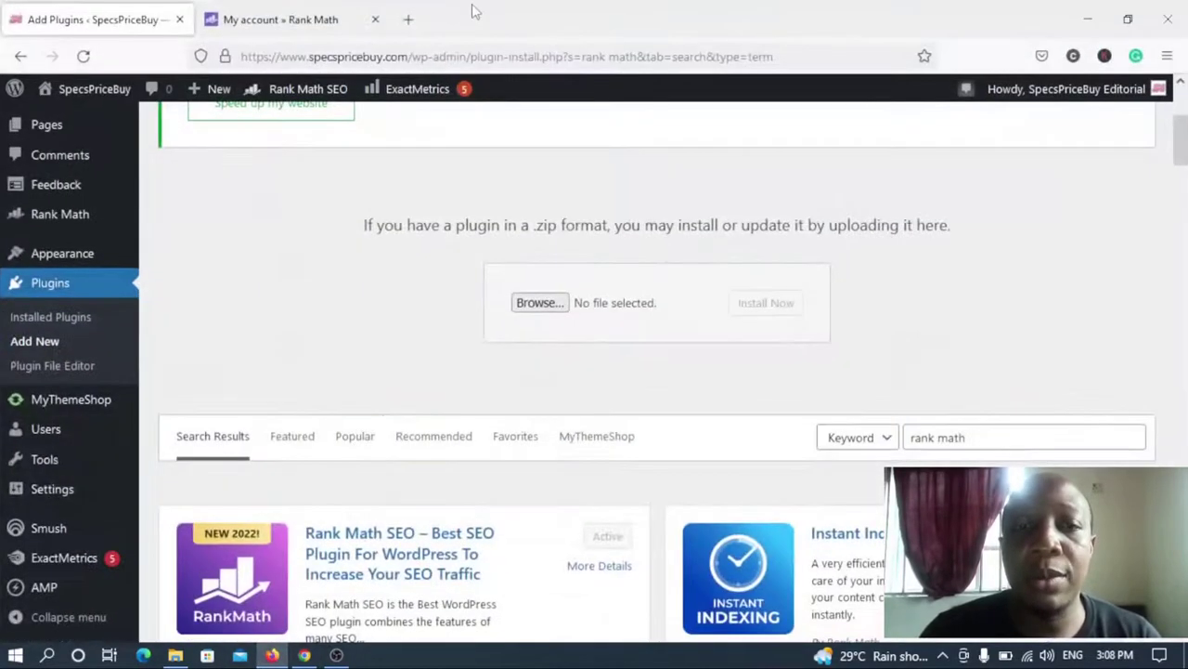
Check the Rank Math SEO Pro download entry, then return to the WordPress upload page
click(272, 20)
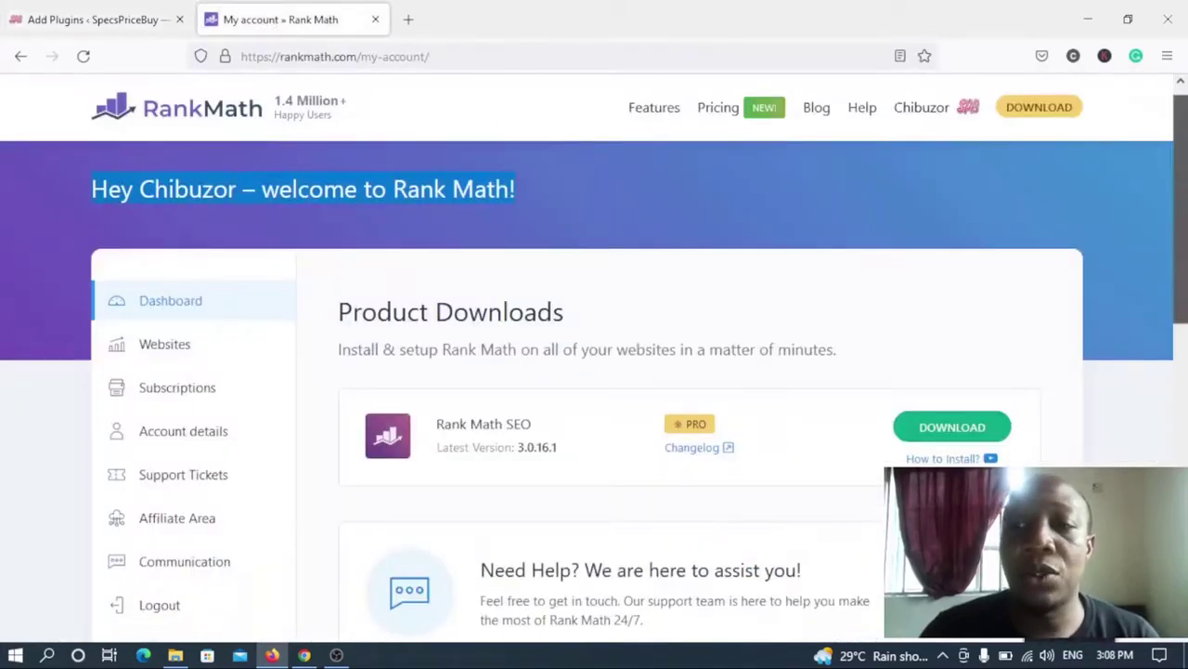
scroll(1175, 186, down, 3)
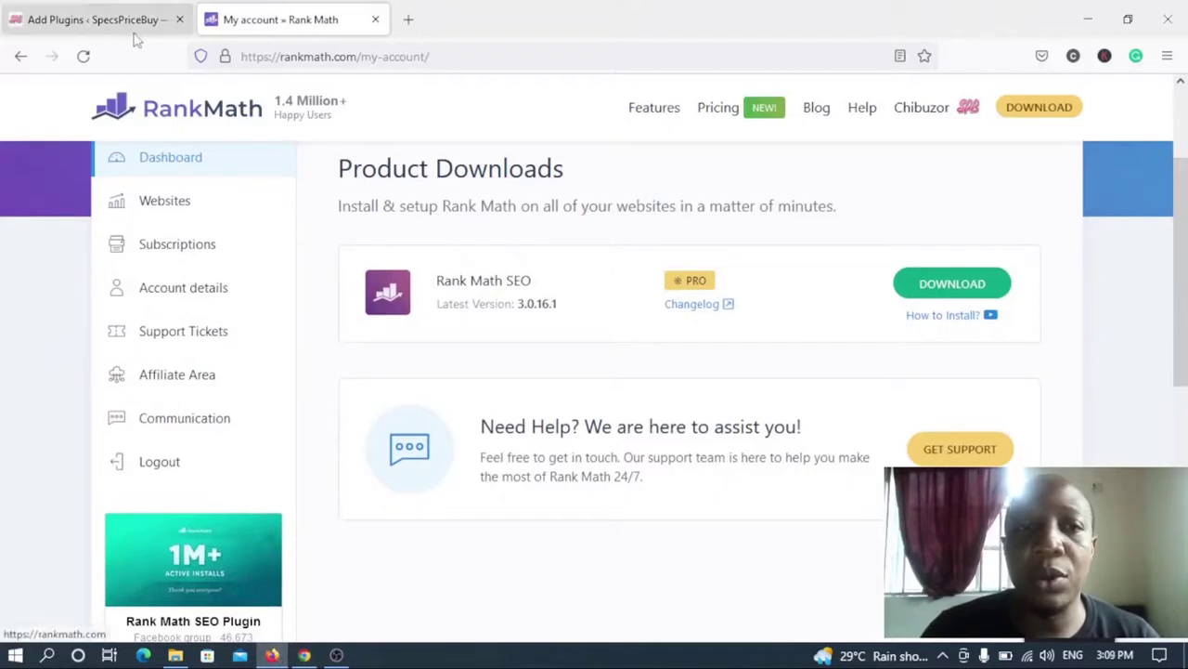
click(102, 19)
Upload seo-by-rank-math-pro.zip from the Desktop and start installing it
click(557, 302)
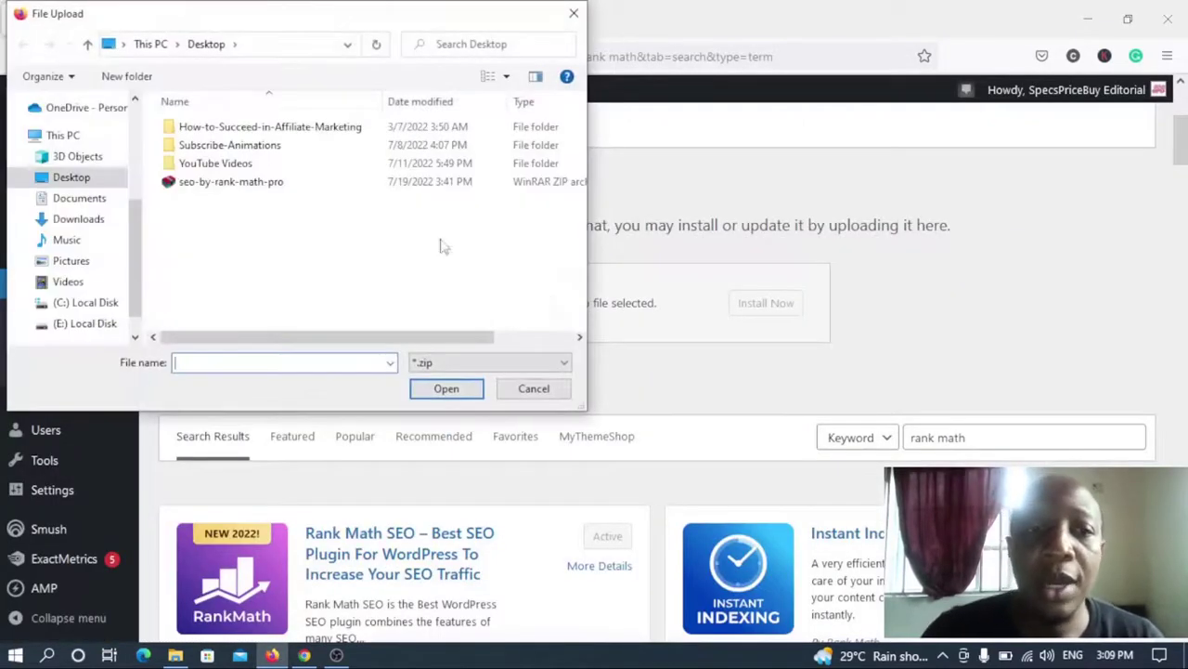
click(272, 183)
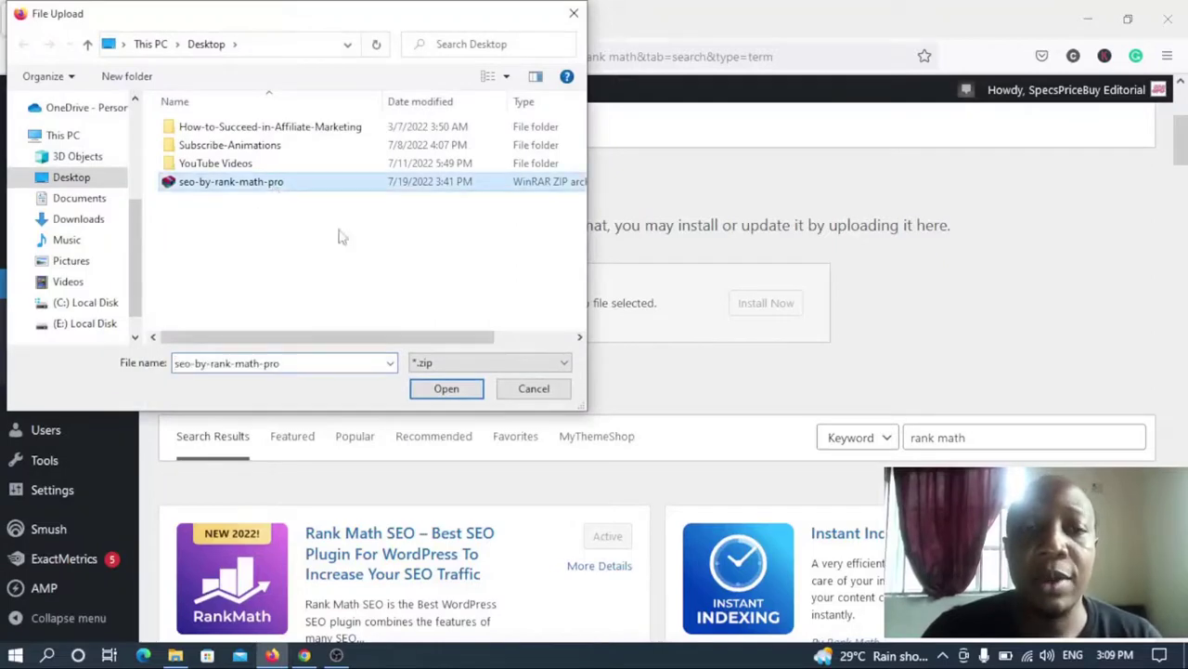
click(462, 390)
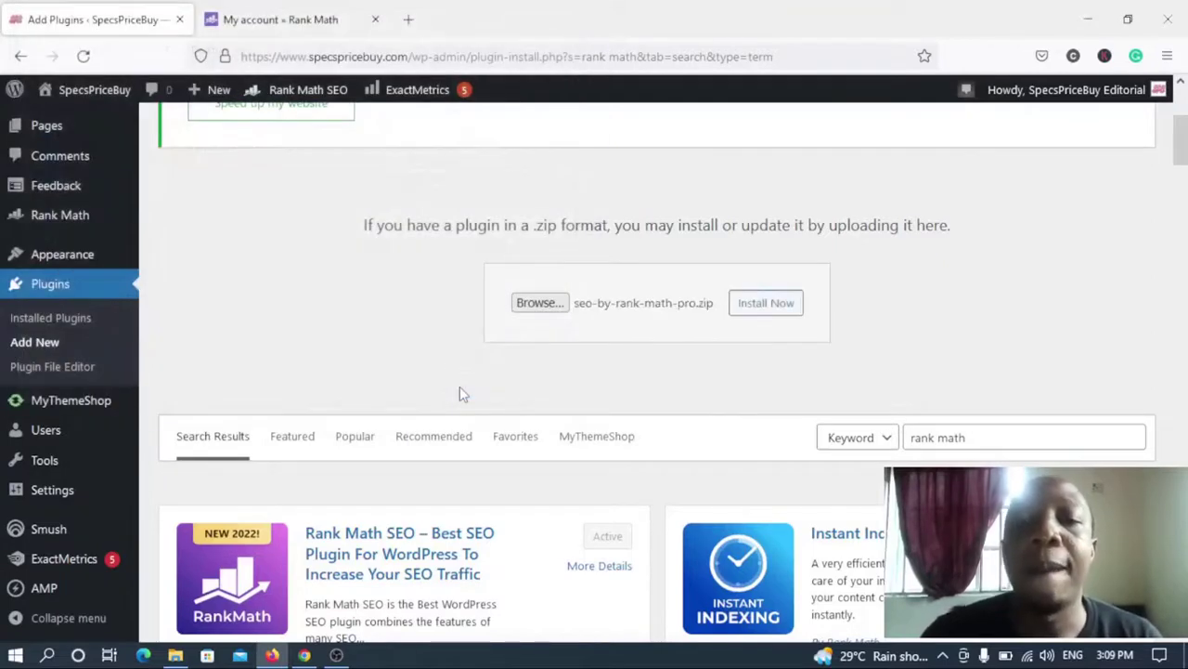
click(769, 308)
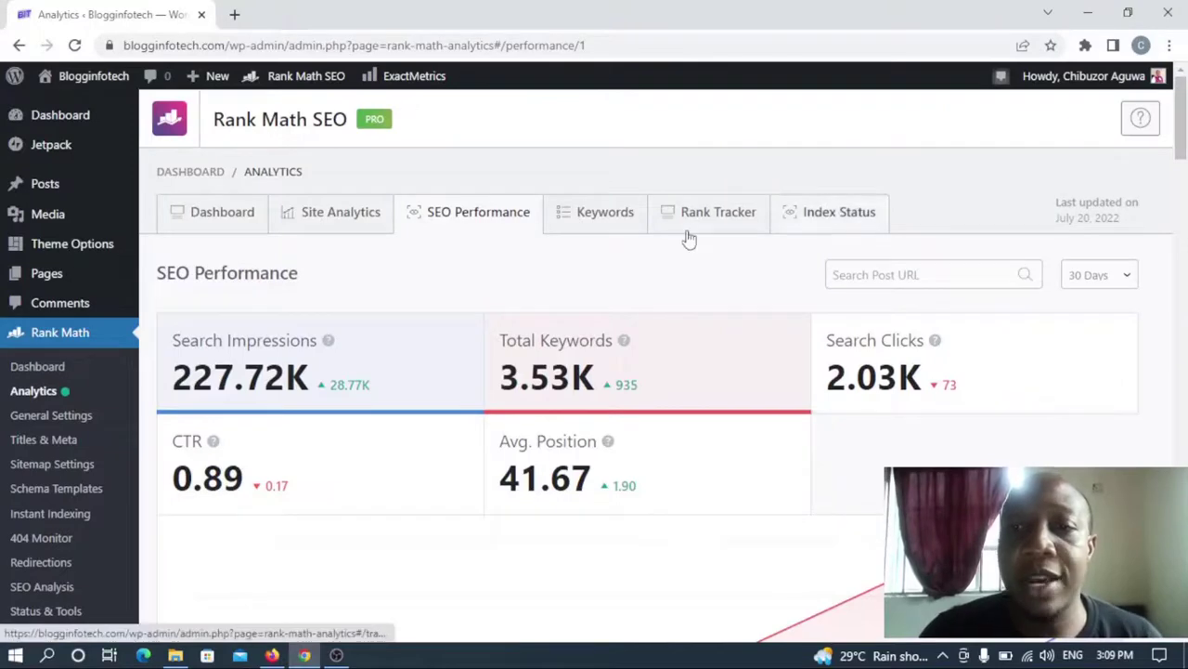
While the Pro plugin installs, view the Index Status content indexing table, then return to the install result
click(825, 230)
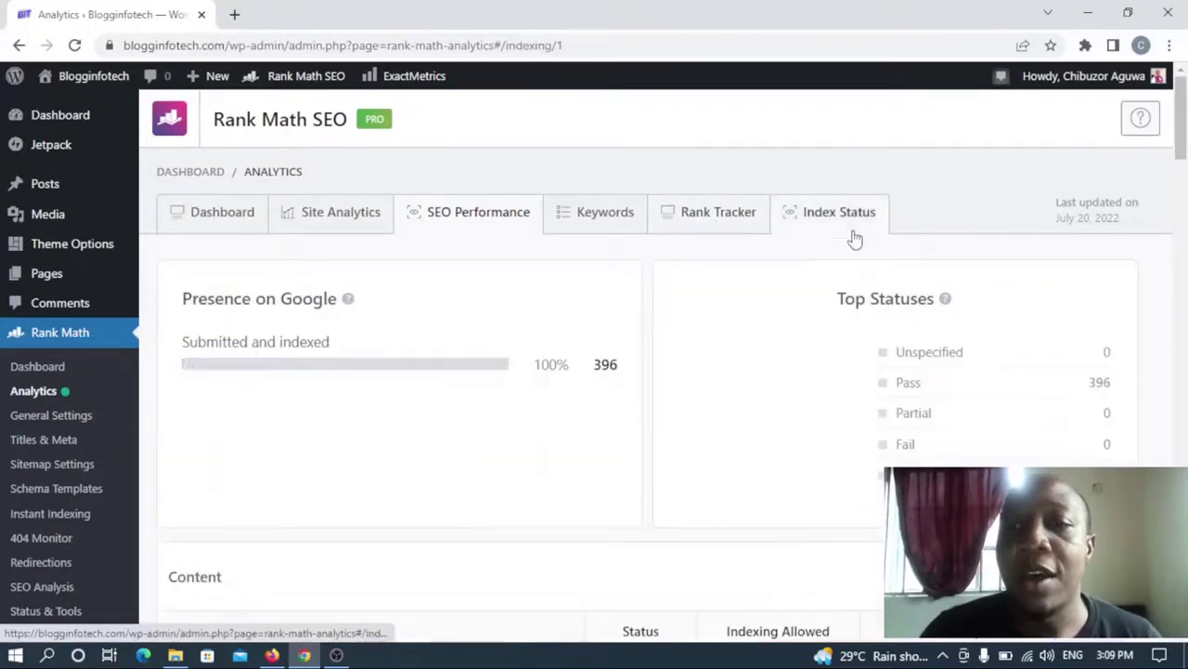
click(1182, 183)
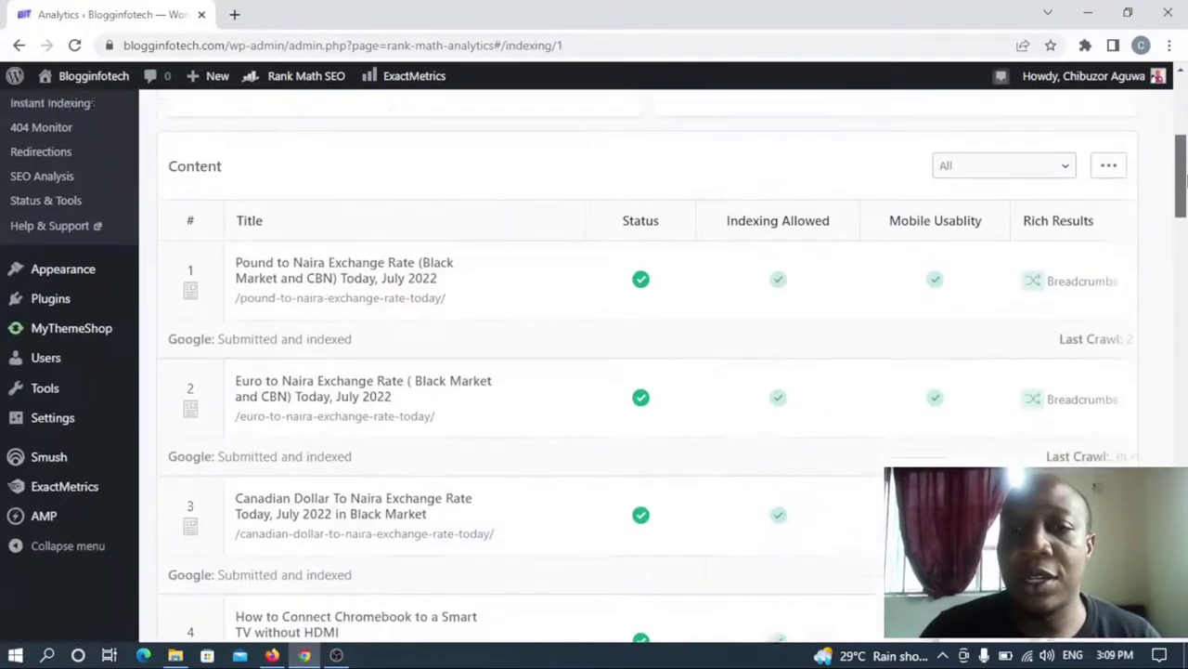
mouse_move(1182, 183)
mouse_down()
mouse_move(1184, 98)
mouse_move(1183, 162)
mouse_up()
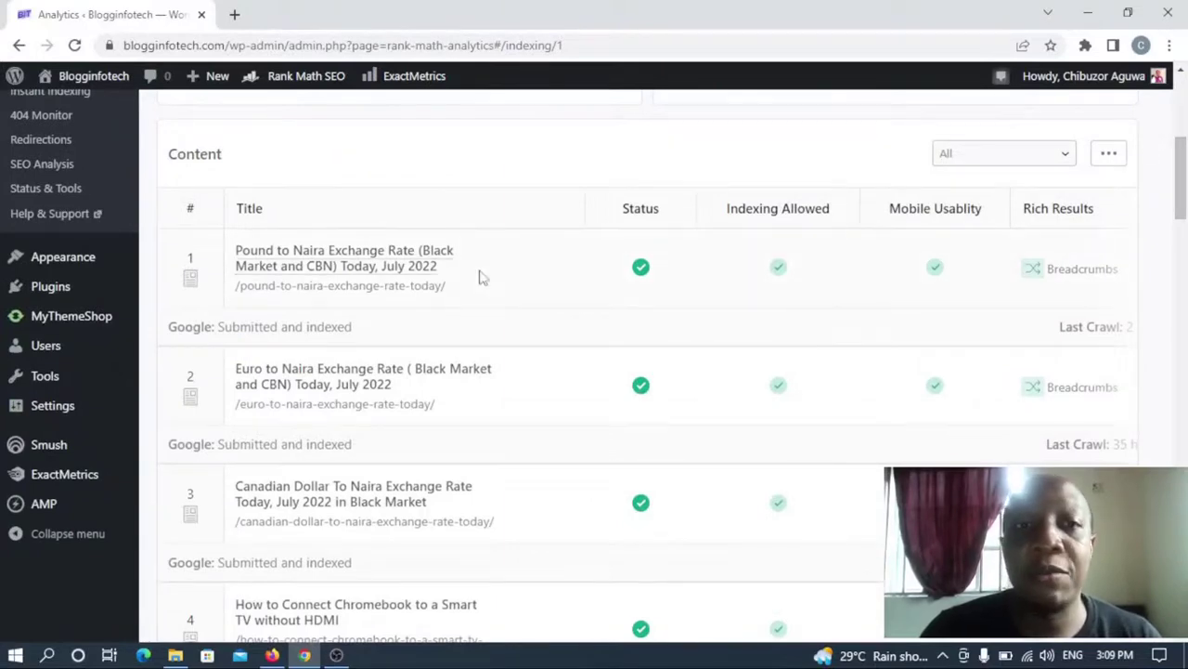
click(272, 654)
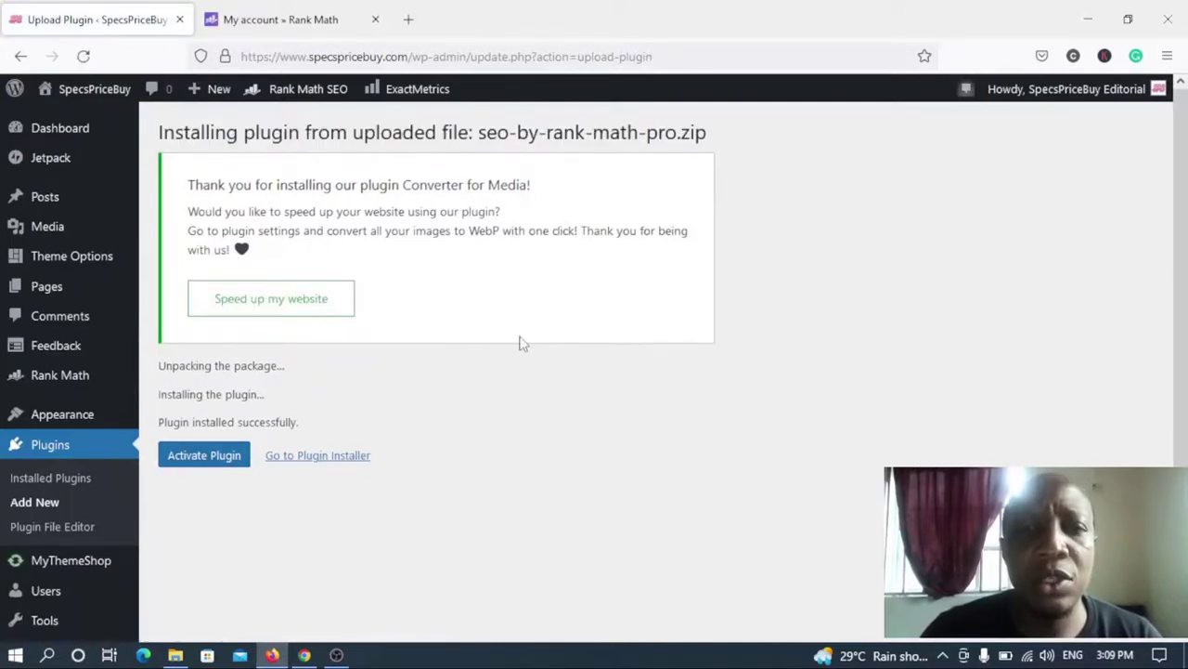
Activate the newly installed Rank Math Pro plugin from the installation result page
click(214, 458)
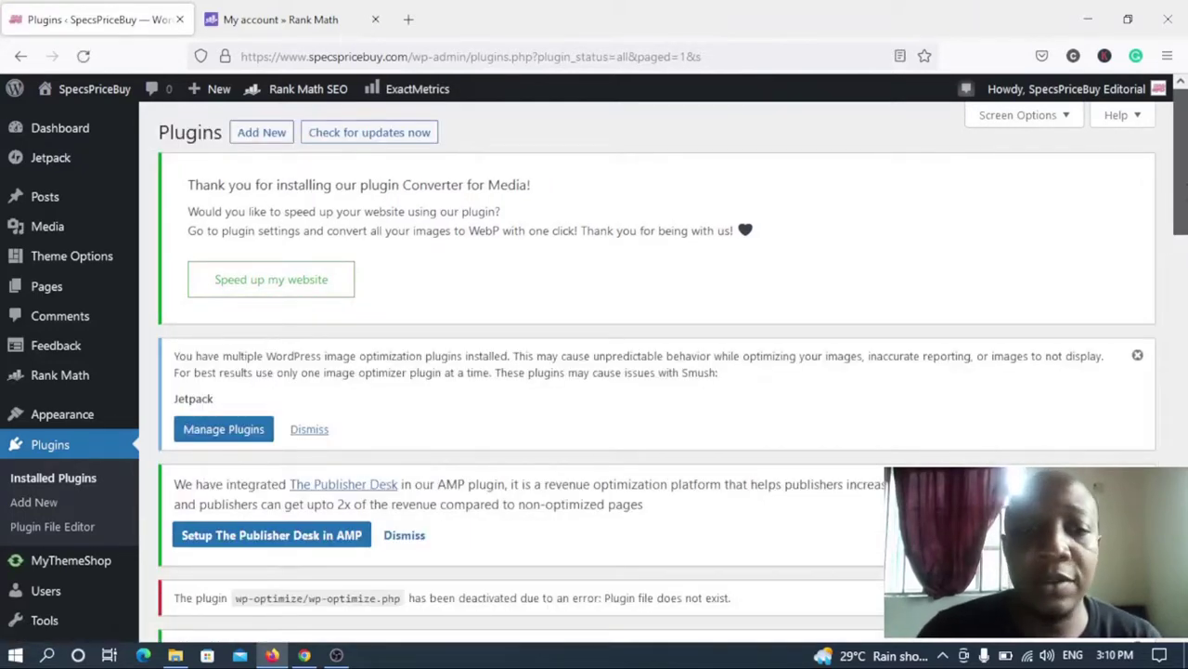
Scroll Installed Plugins to confirm Rank Math SEO and Rank Math SEO PRO both show Deactivate links
scroll(1184, 215, down, 5)
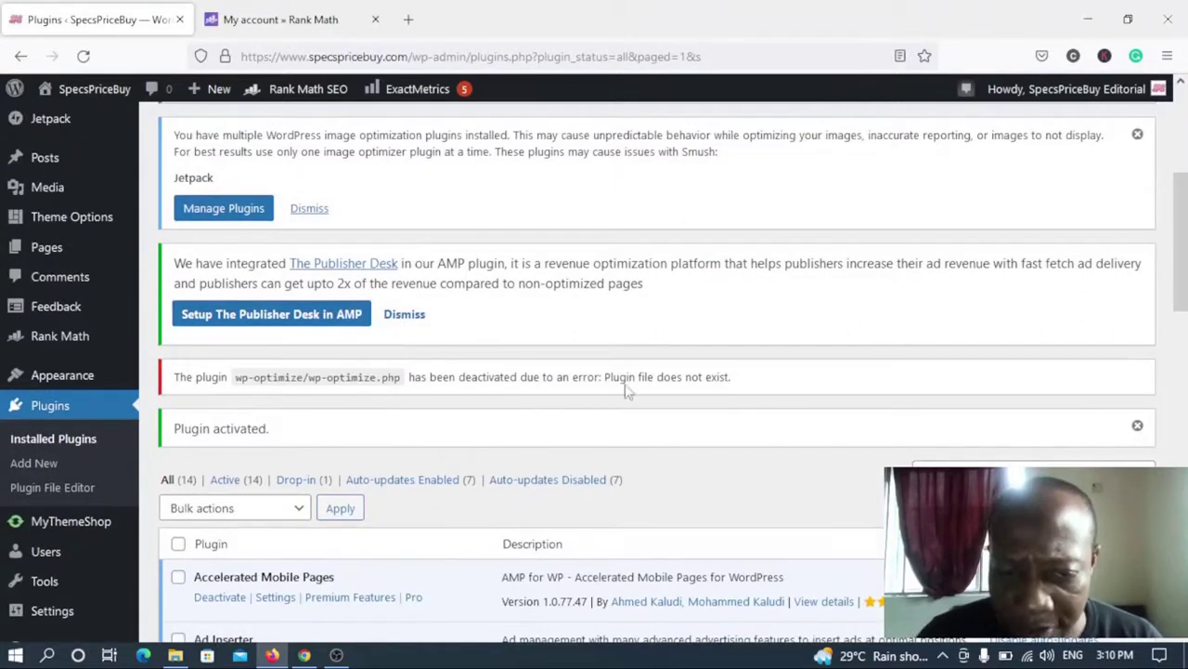
scroll(1184, 279, down, 3)
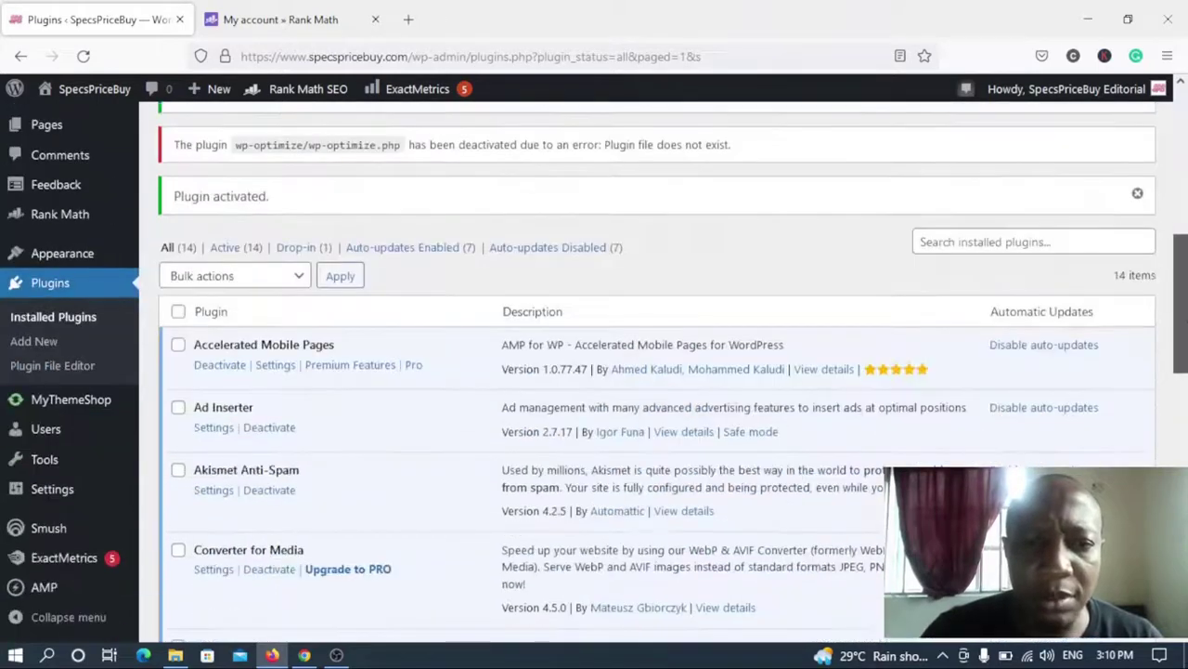
scroll(1184, 278, up, 1)
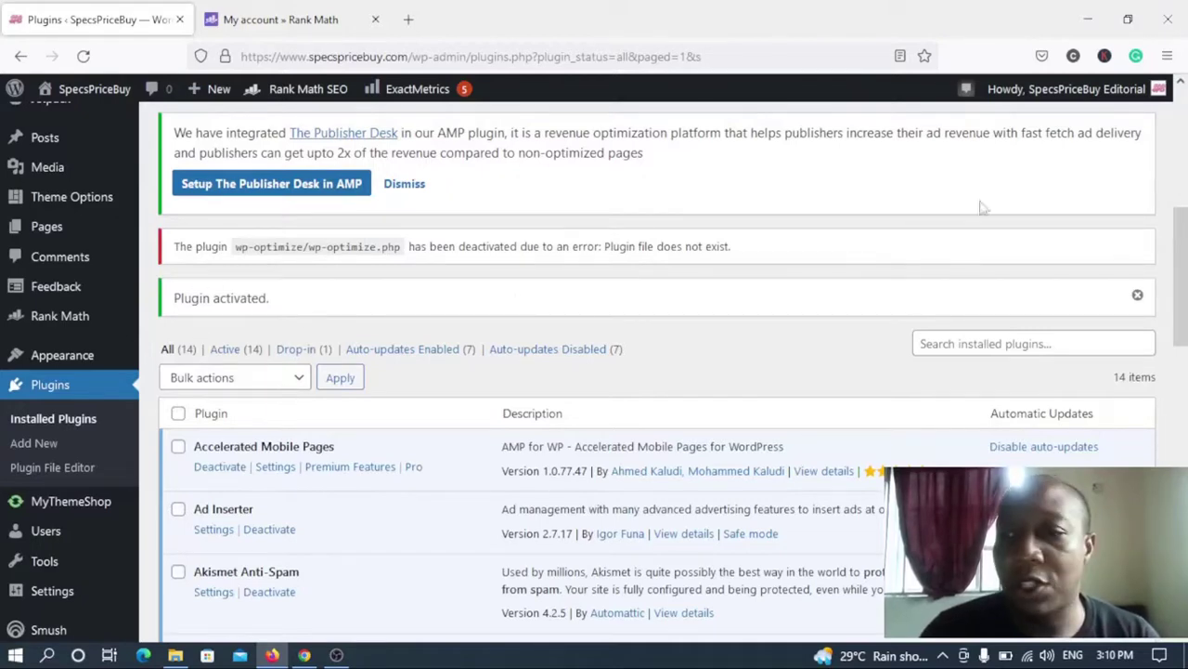
drag(1176, 222, 1175, 498)
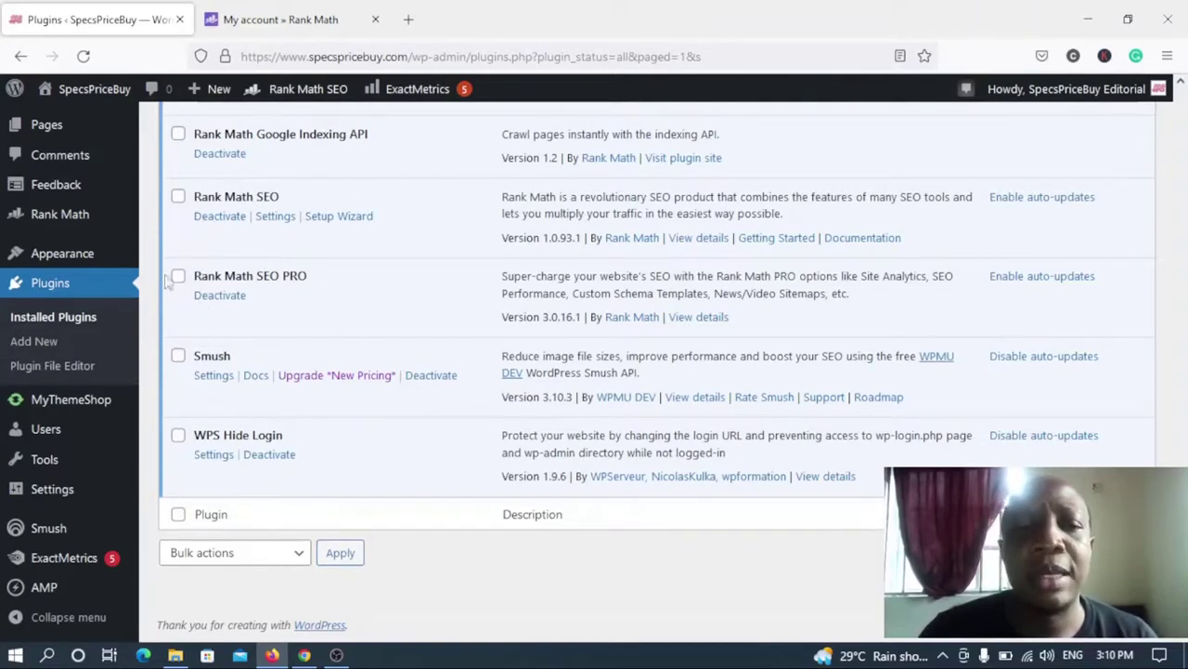
scroll(650, 372, up, 4)
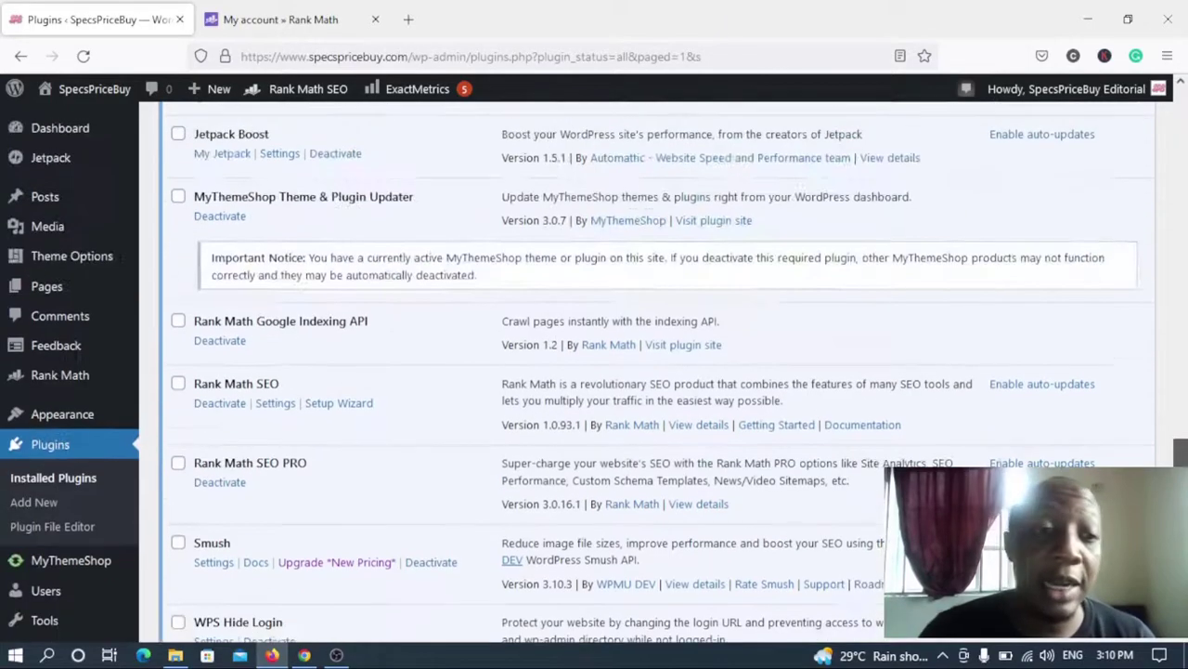
scroll(650, 371, down, 3)
scroll(650, 371, down, 1)
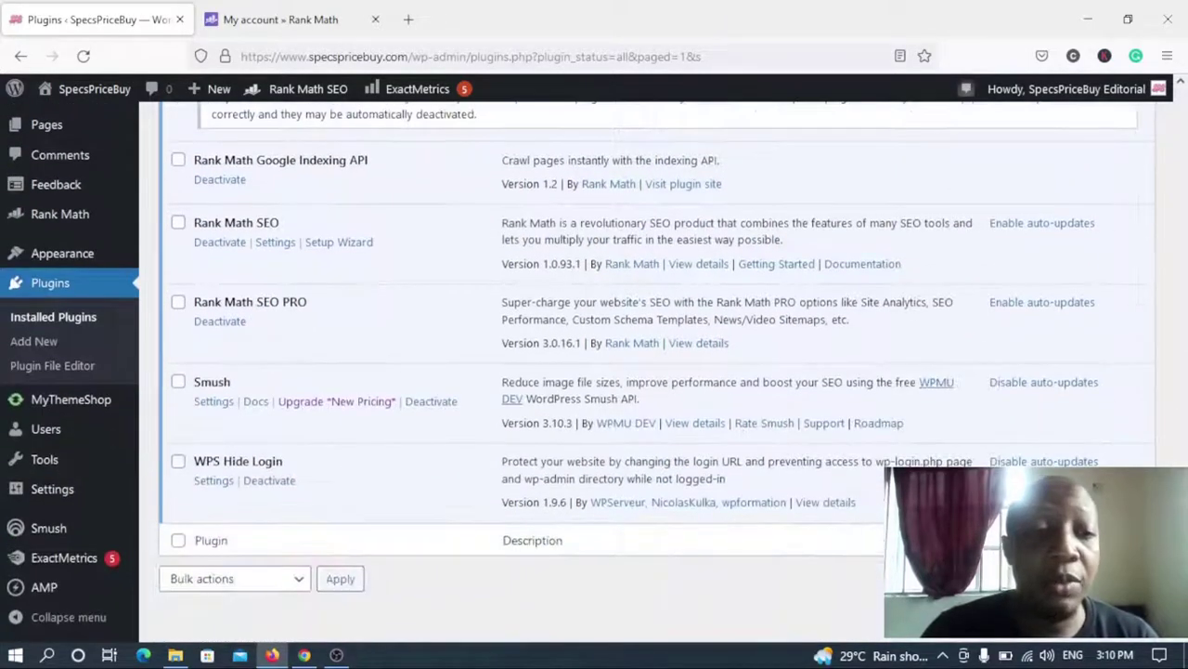
scroll(650, 372, down, 1)
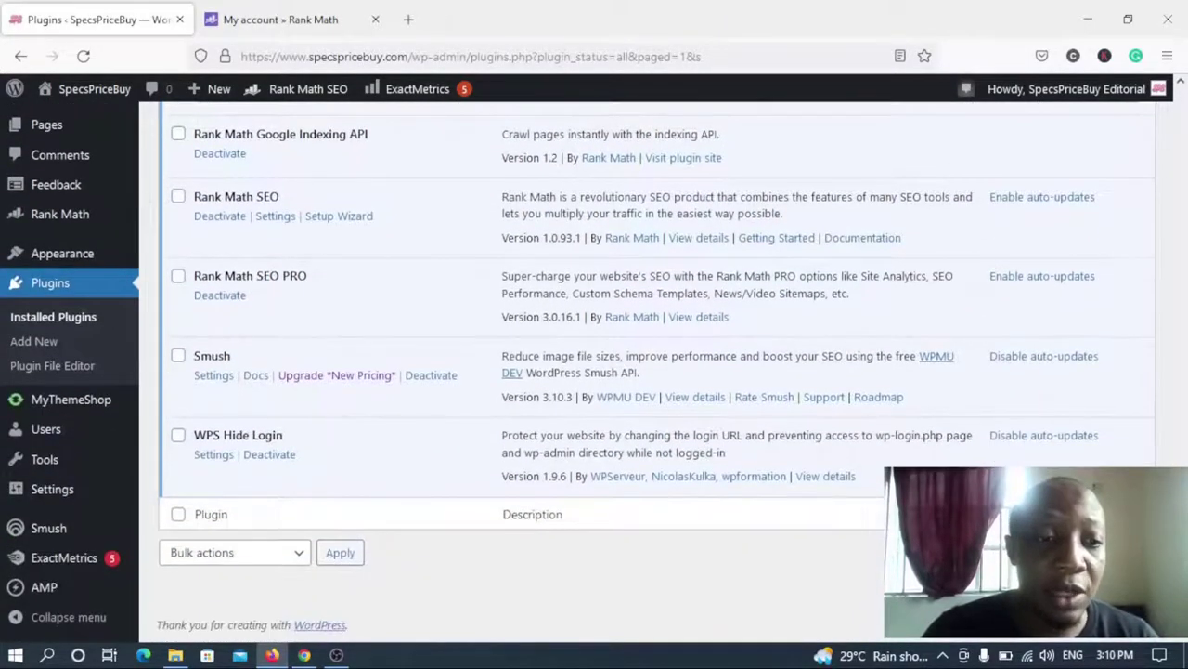
mouse_move(60, 220)
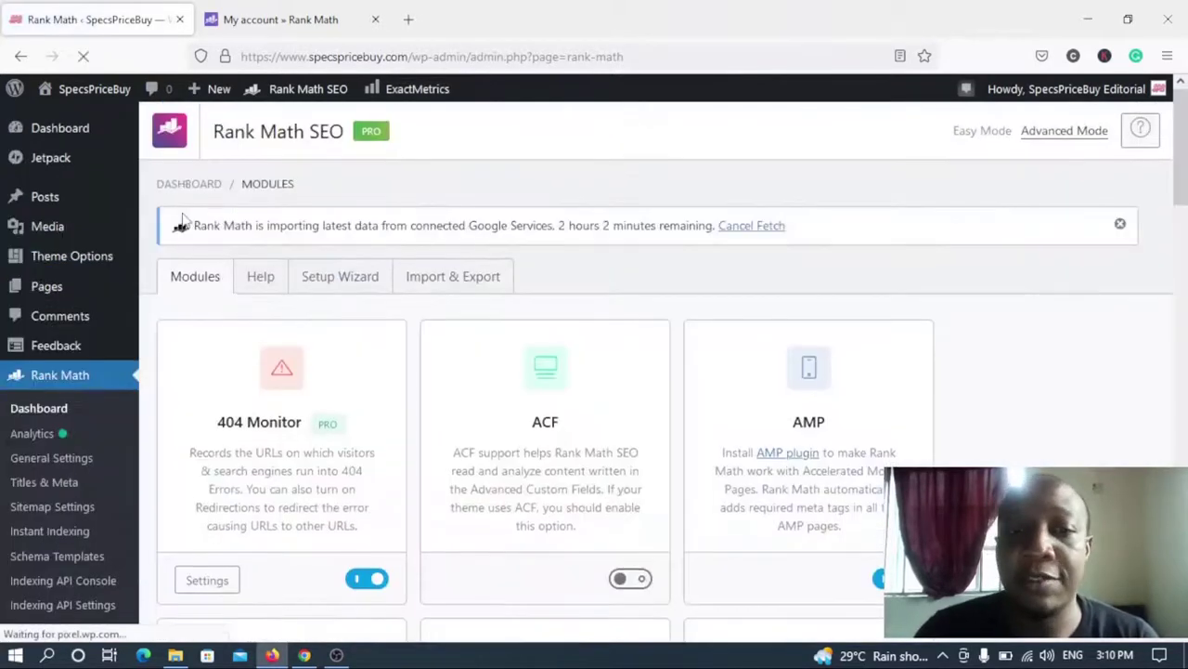
Scroll the Modules tab to verify 404 Monitor, Analytics, Image SEO and Redirections are enabled
scroll(279, 227, down, 3)
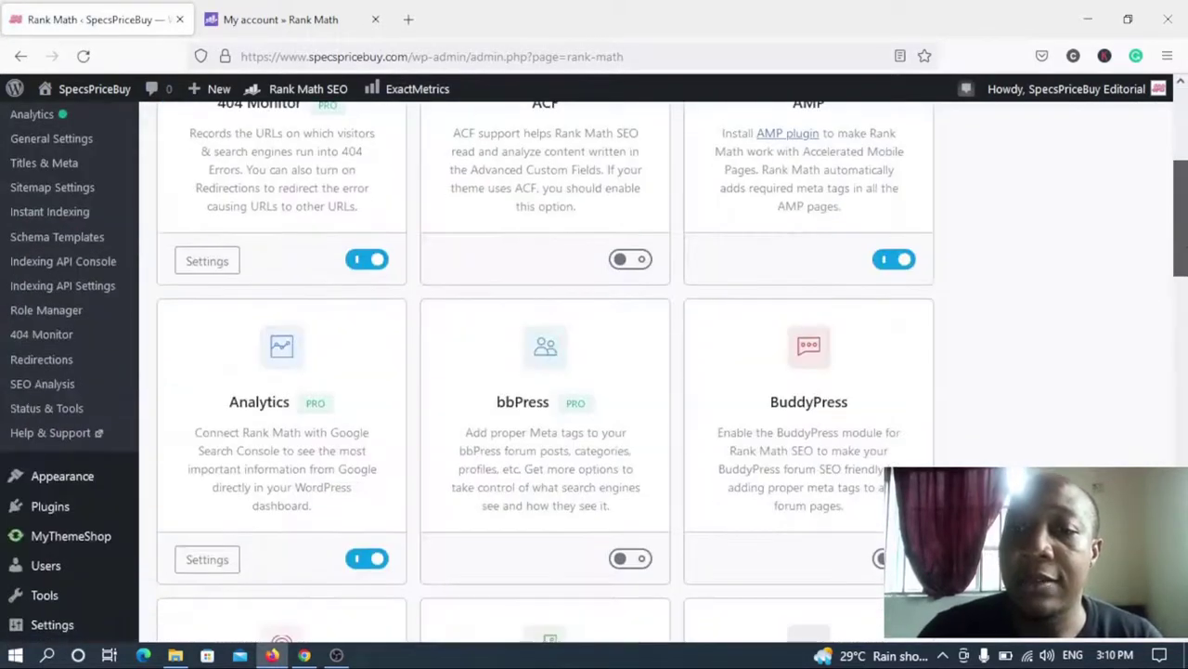
scroll(594, 371, down, 5)
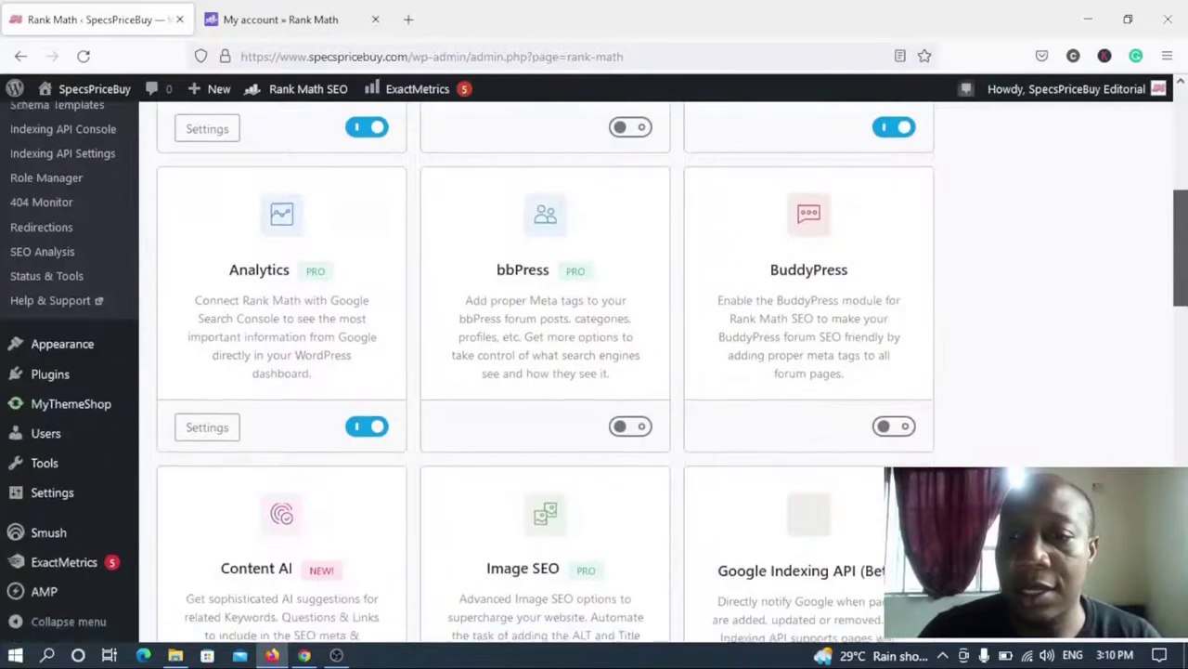
scroll(1185, 415, down, 2)
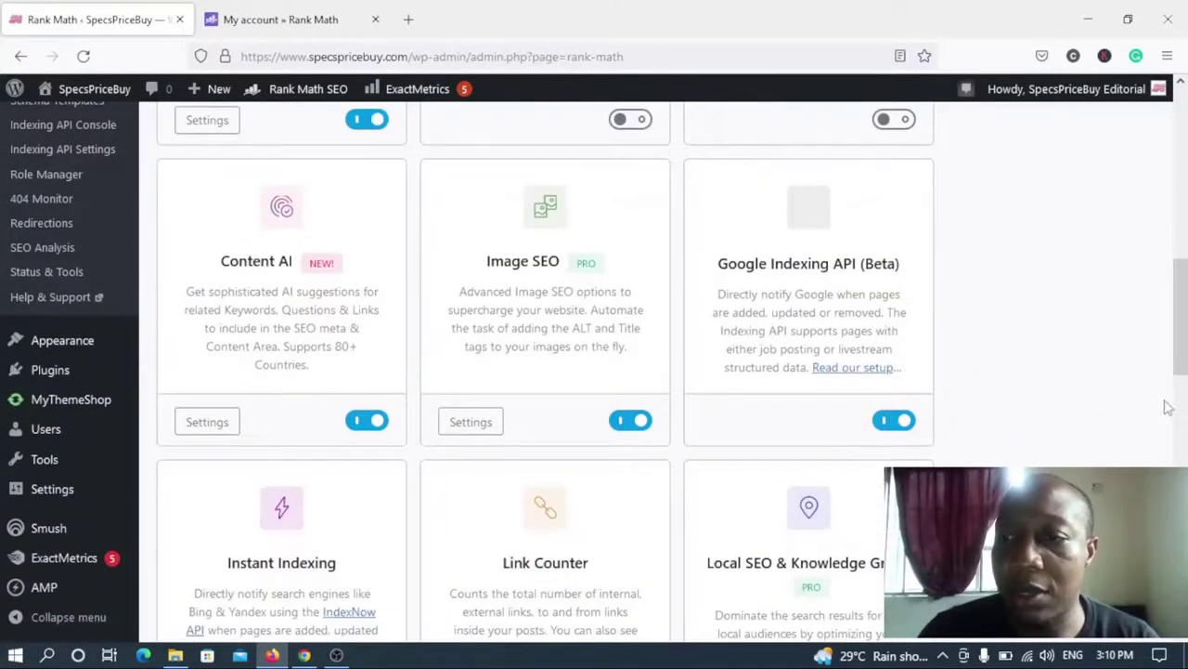
scroll(763, 275, down, 3)
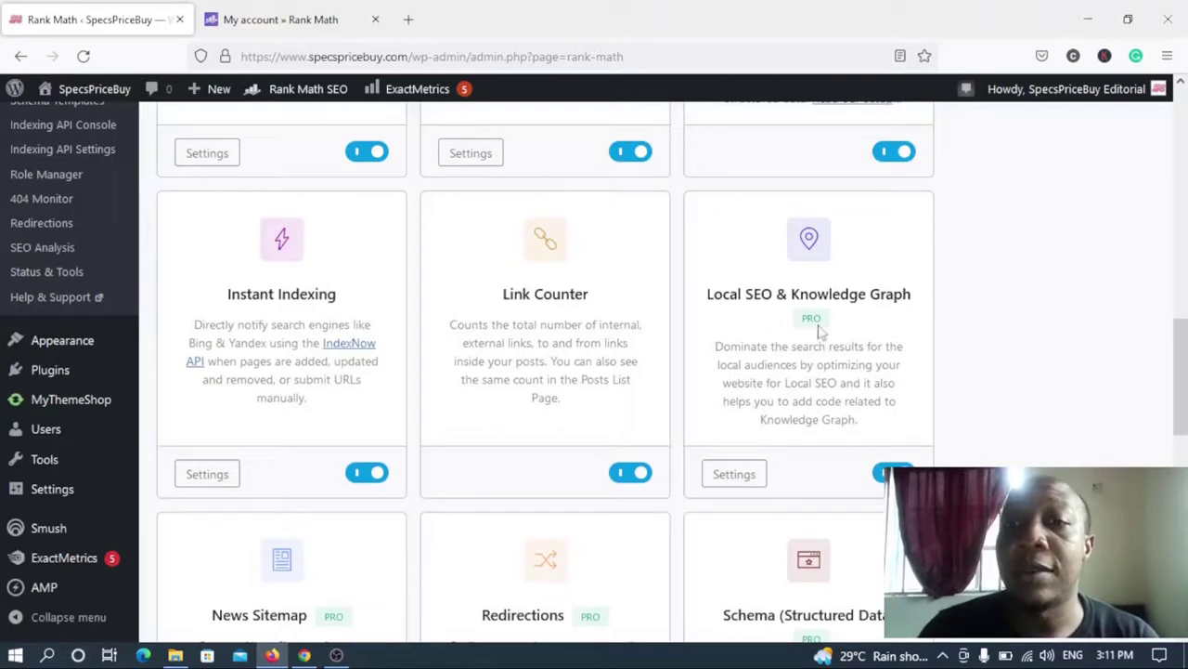
scroll(1122, 342, down, 4)
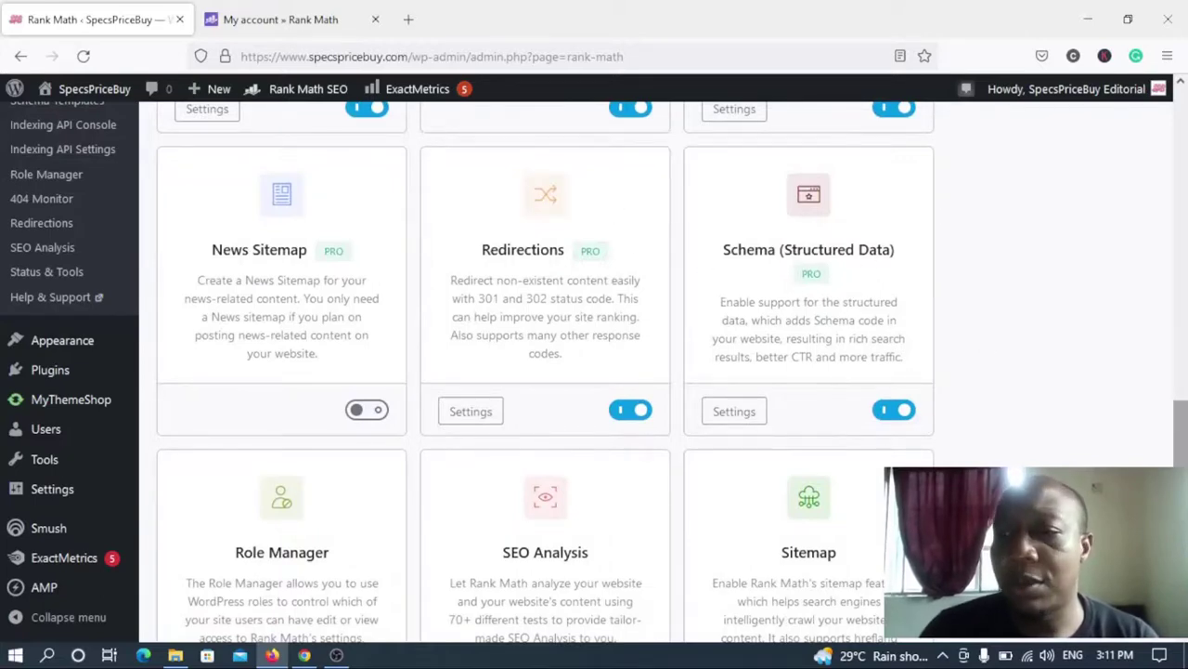
scroll(545, 371, down, 5)
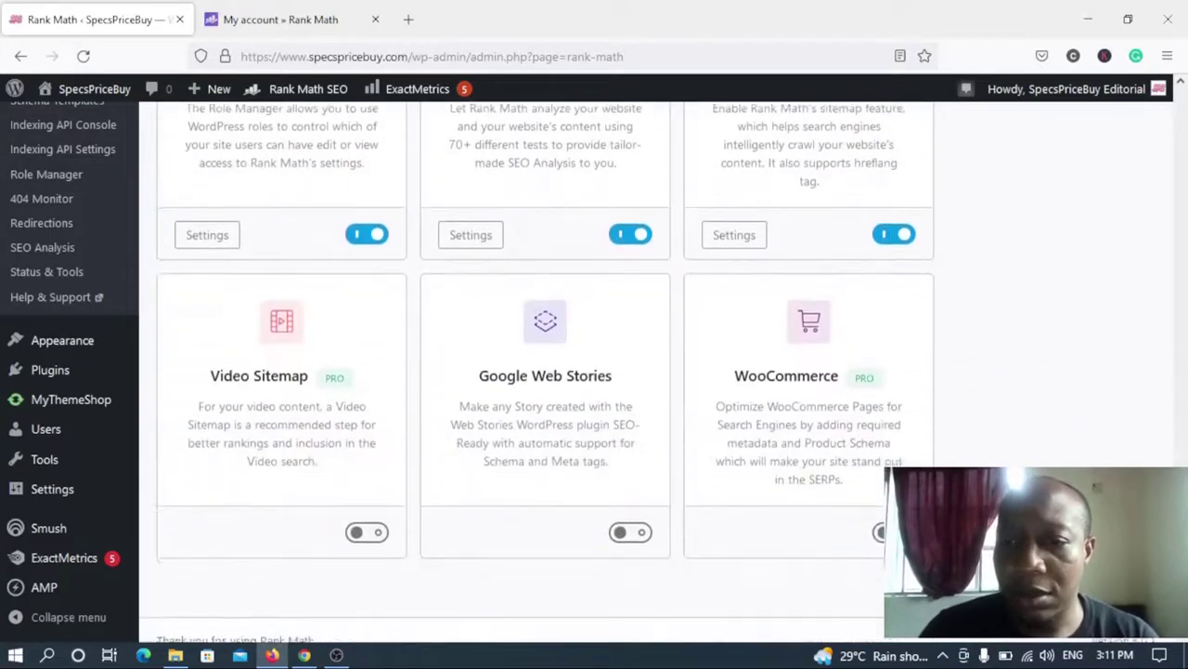
scroll(1184, 344, up, 11)
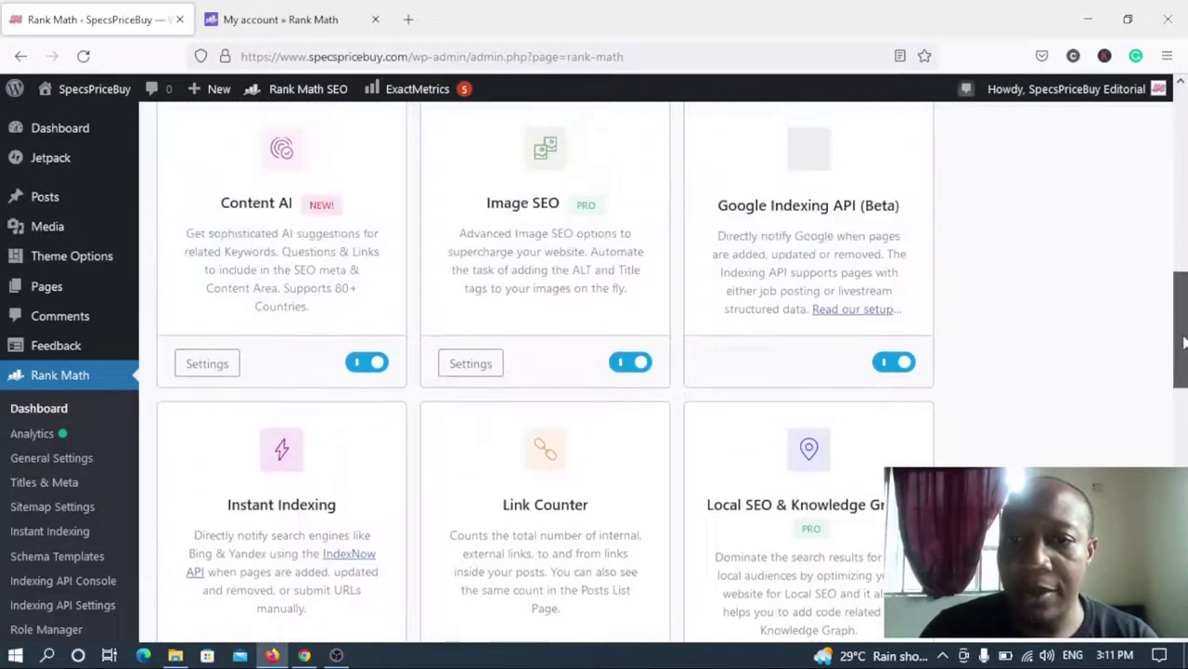
drag(1184, 344, 1176, 462)
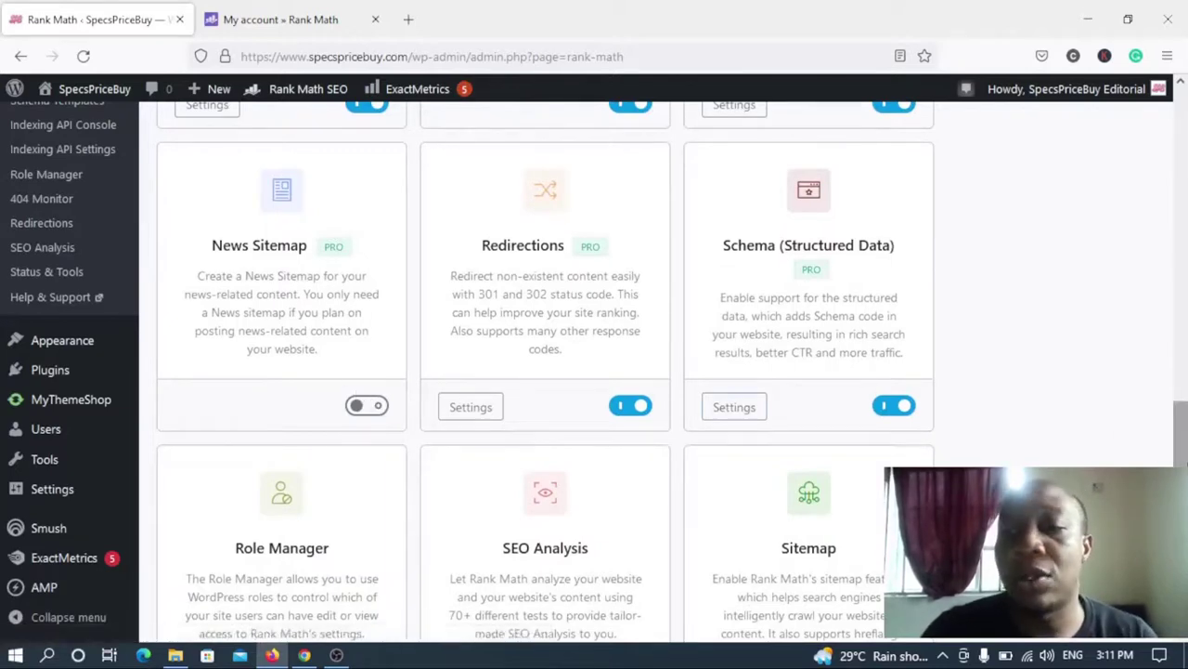
scroll(1142, 371, up, 10)
drag(1183, 218, 1184, 149)
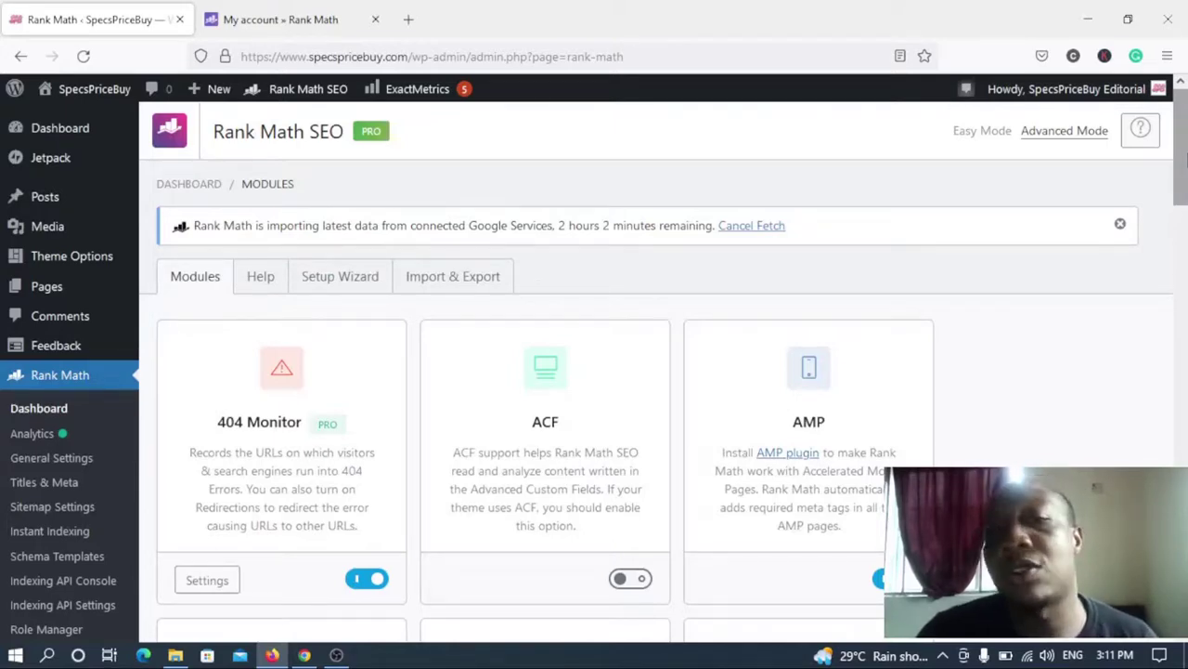
scroll(1184, 160, down, 3)
scroll(1184, 160, up, 3)
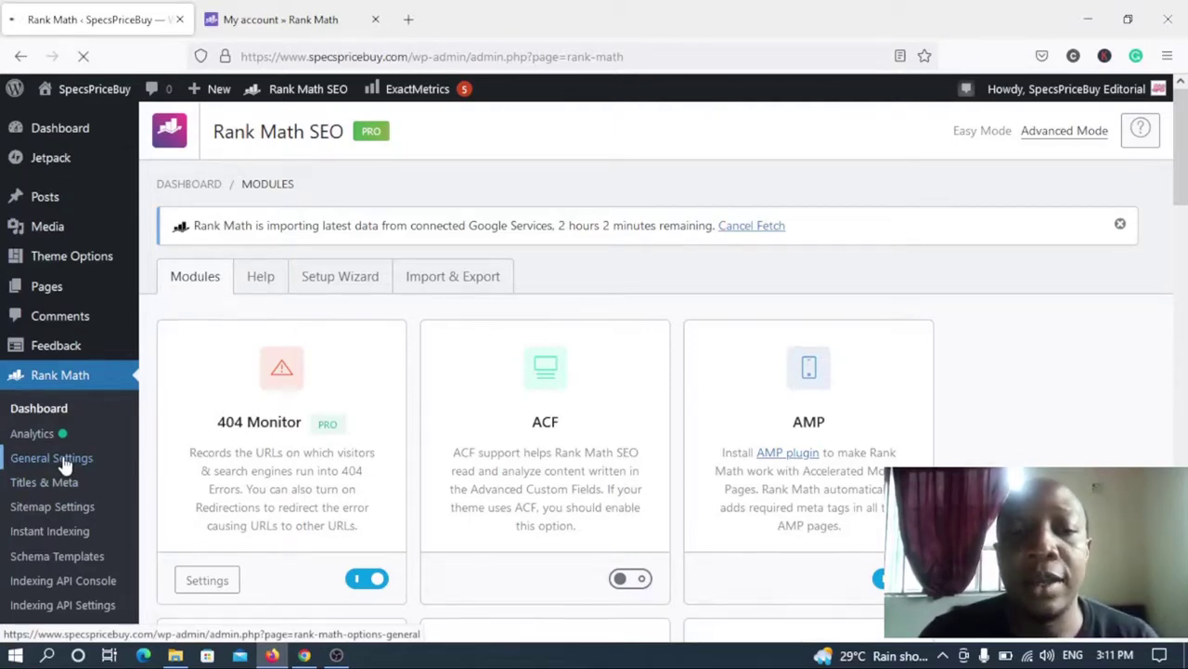
Open Rank Math General Settings and review the Links toggles, with Redirect Attachments on and Strip Category Base off
click(64, 465)
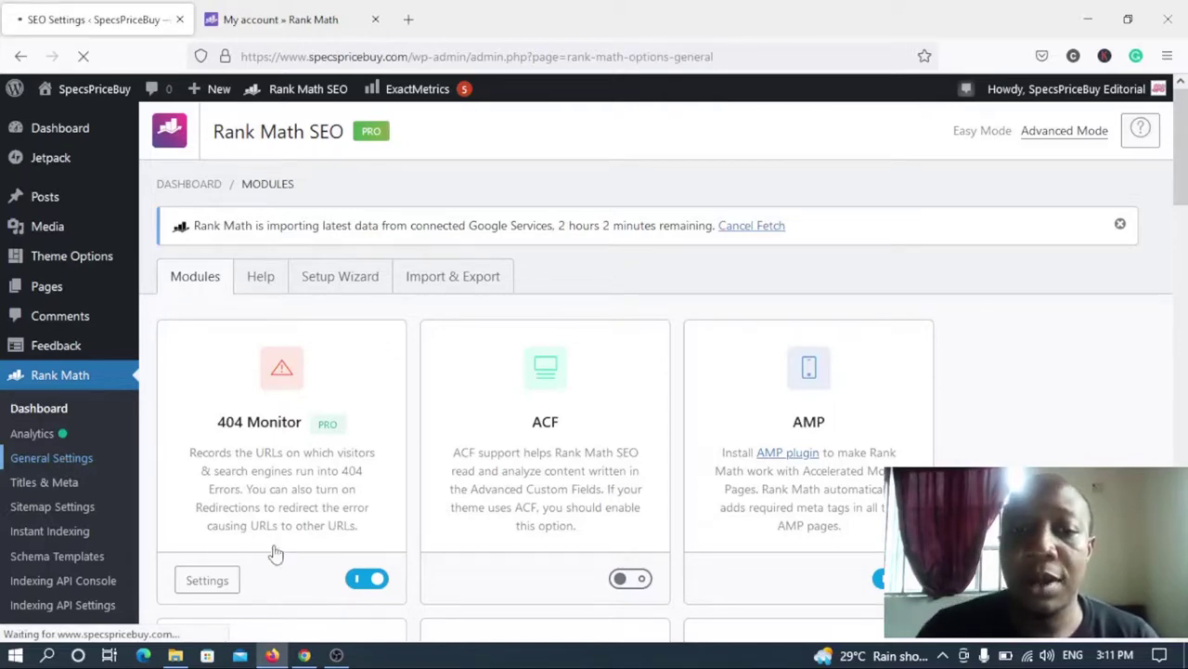
click(176, 656)
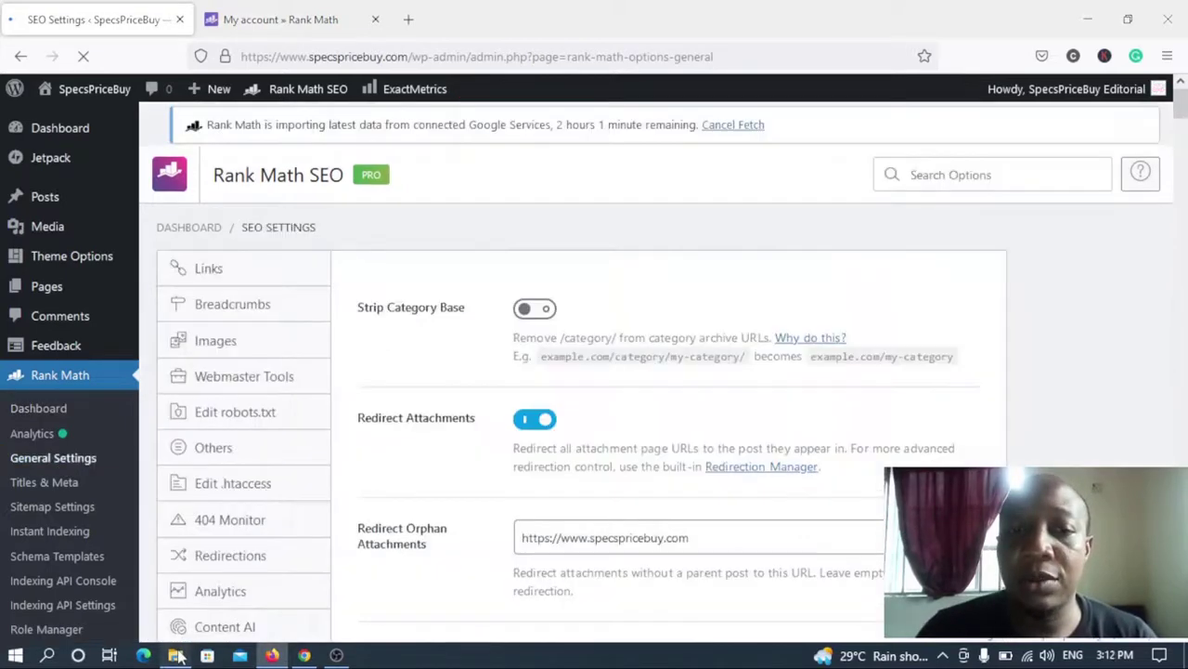
click(177, 656)
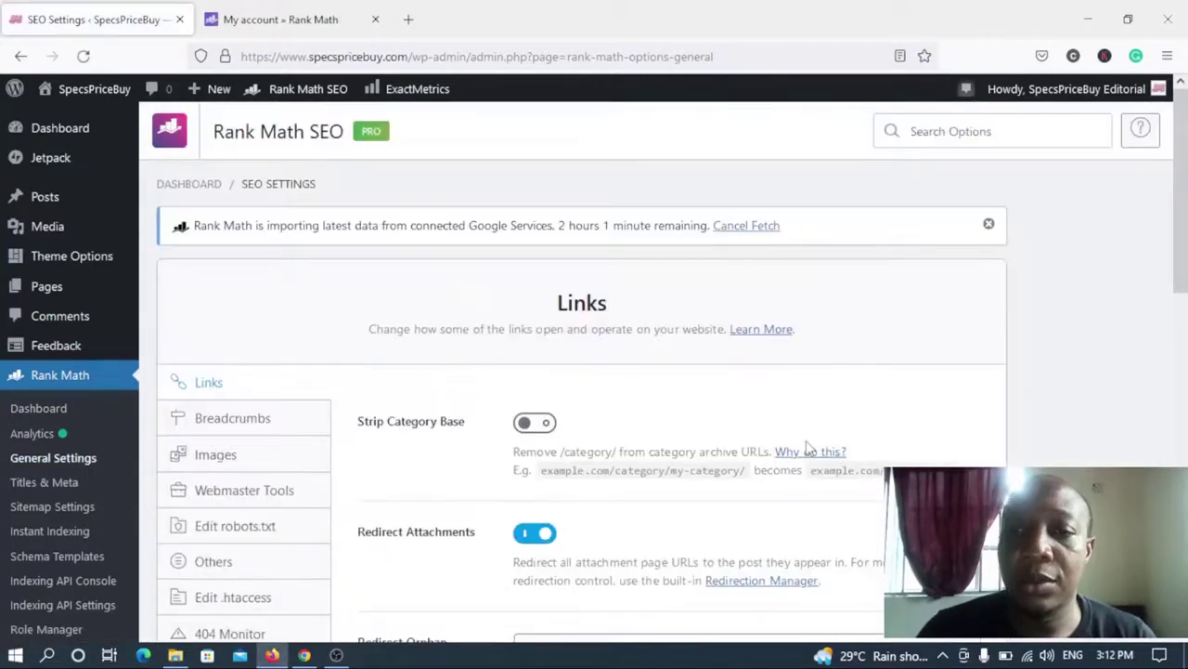
scroll(1140, 273, down, 3)
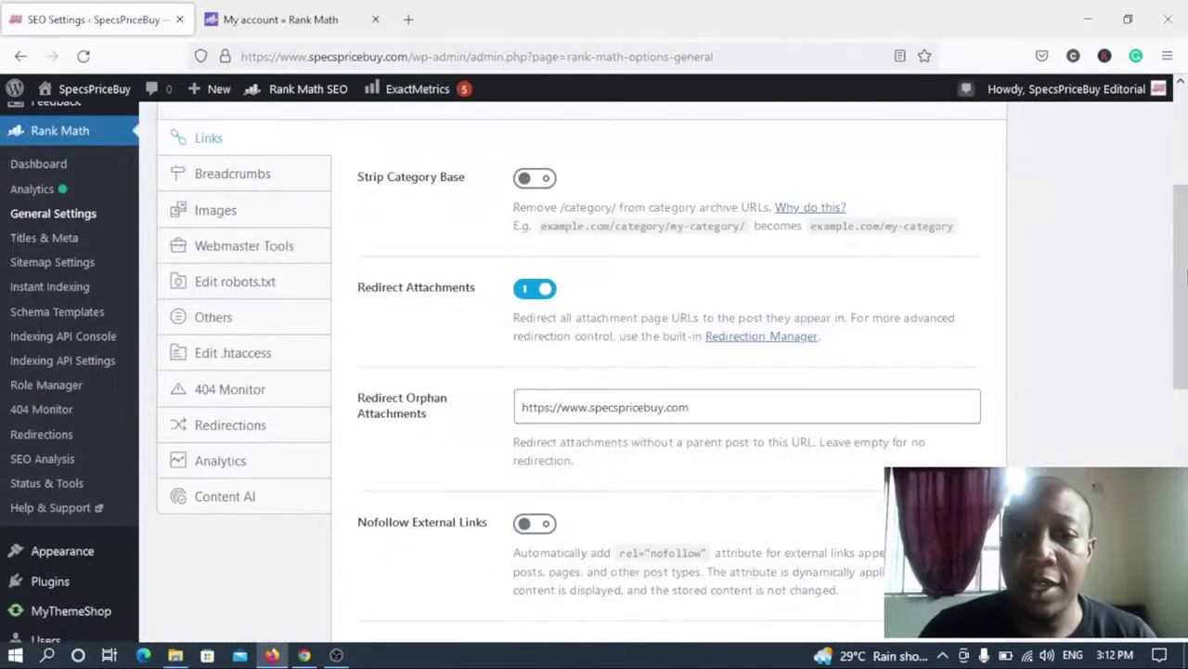
drag(1185, 251, 1185, 395)
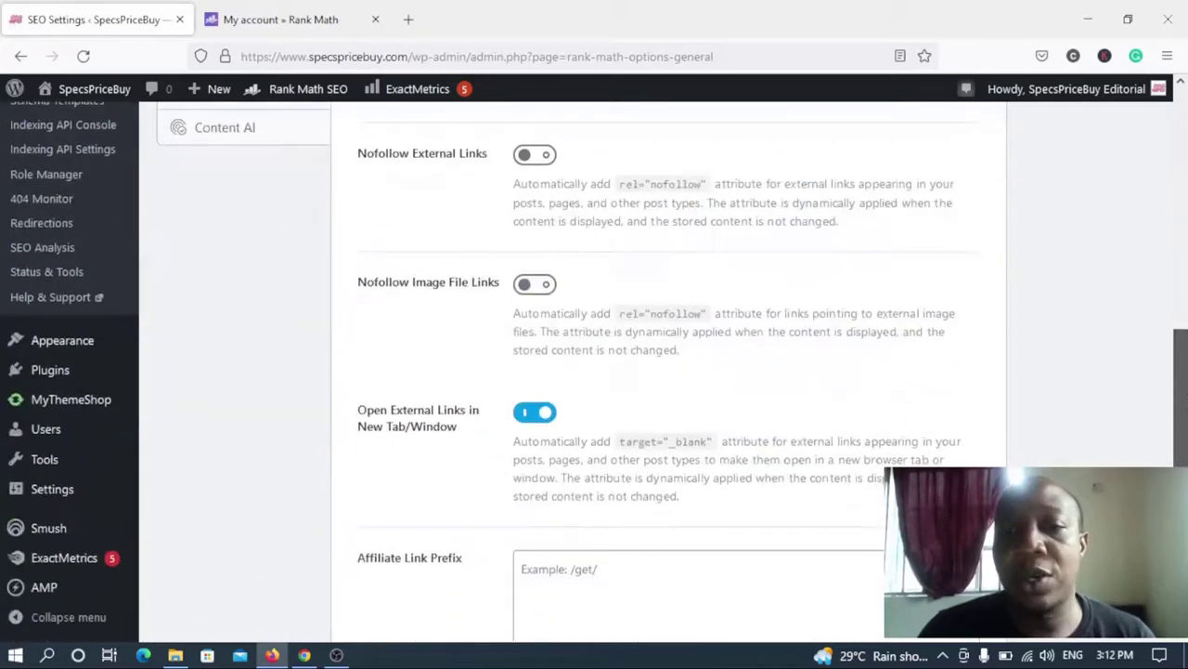
scroll(1108, 214, up, 5)
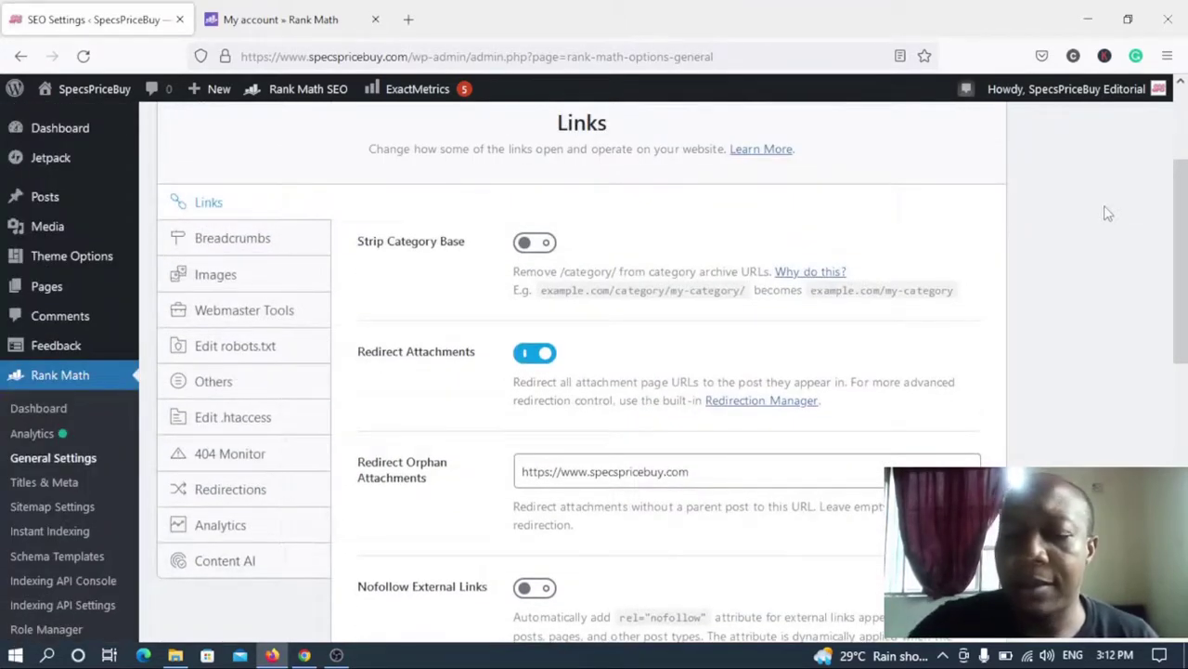
key(F12)
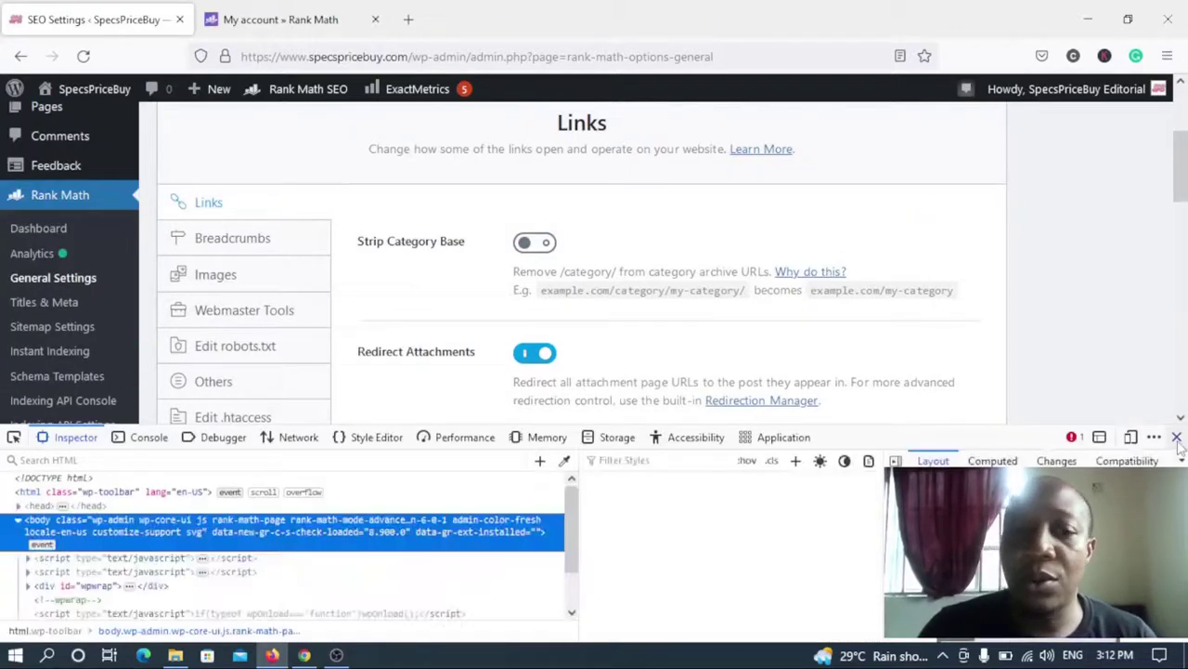
click(1176, 437)
drag(1182, 249, 1185, 177)
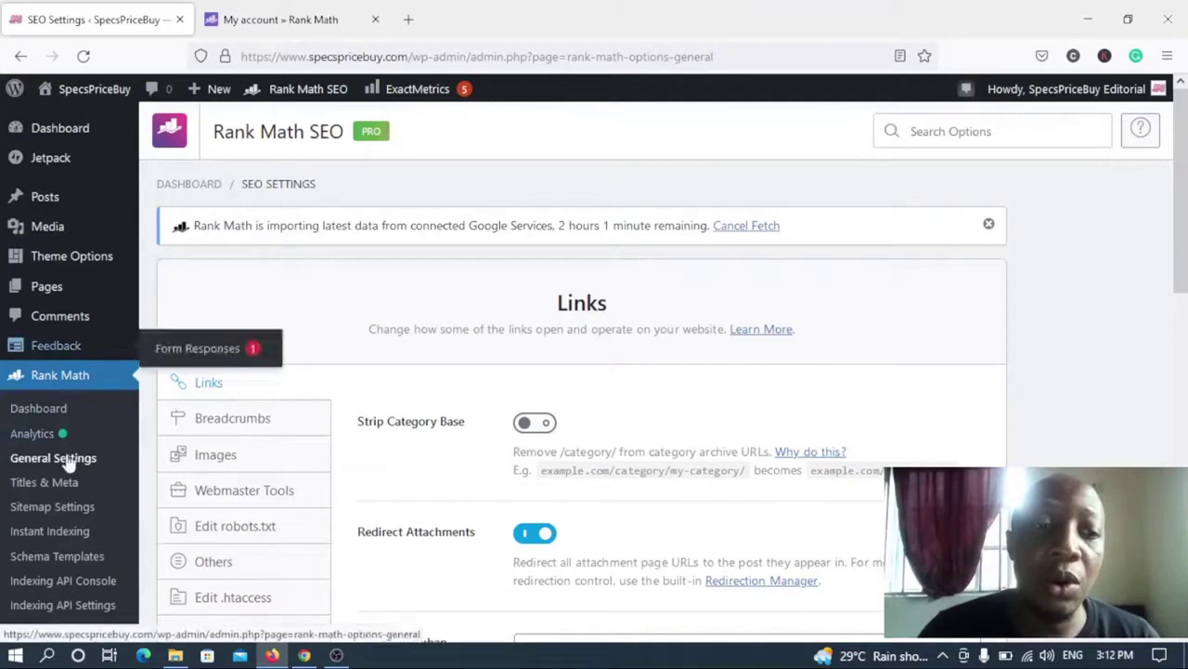
Switch to Chrome's Blogginfotech Index Status report showing all 396 pages submitted and indexed
click(304, 655)
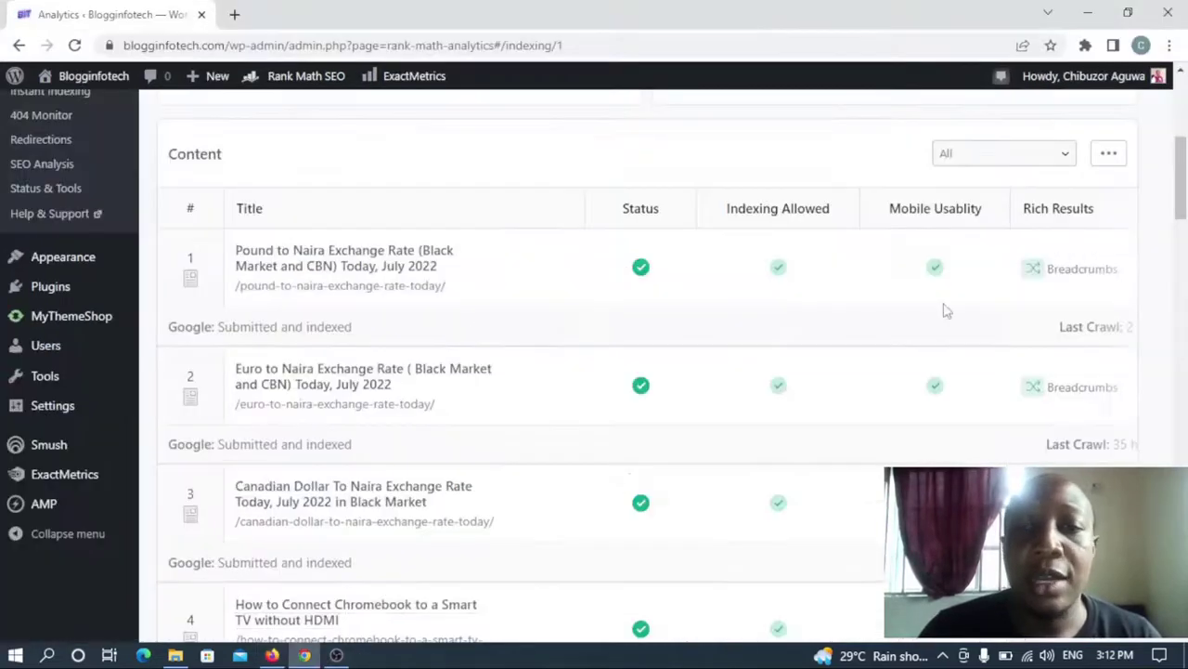
drag(1181, 209, 1181, 134)
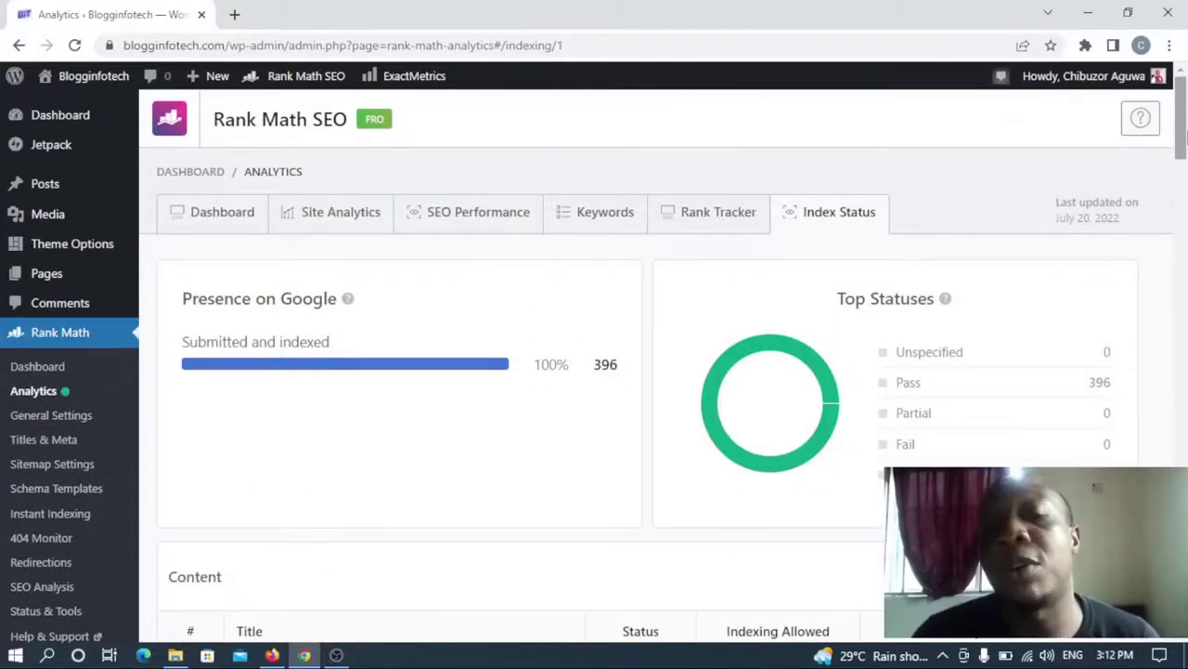
Return to the rankmath.com Product Downloads page listing Rank Math SEO PRO 3.0.16.1 in Firefox
click(274, 655)
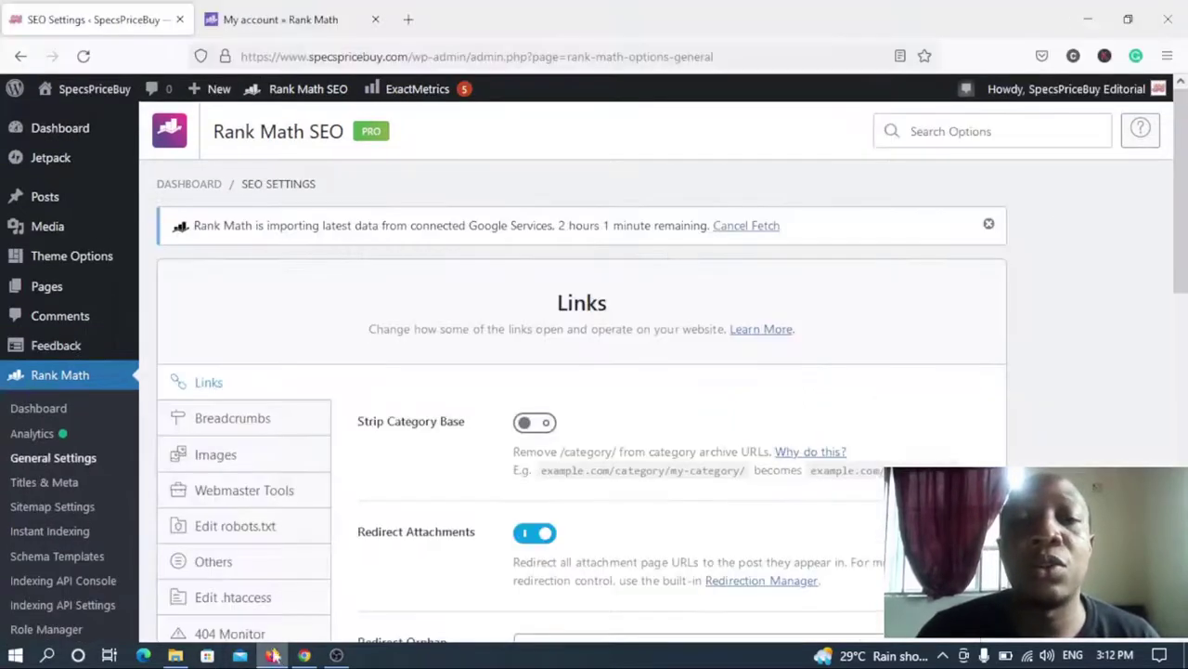
click(284, 20)
scroll(650, 232, up, 2)
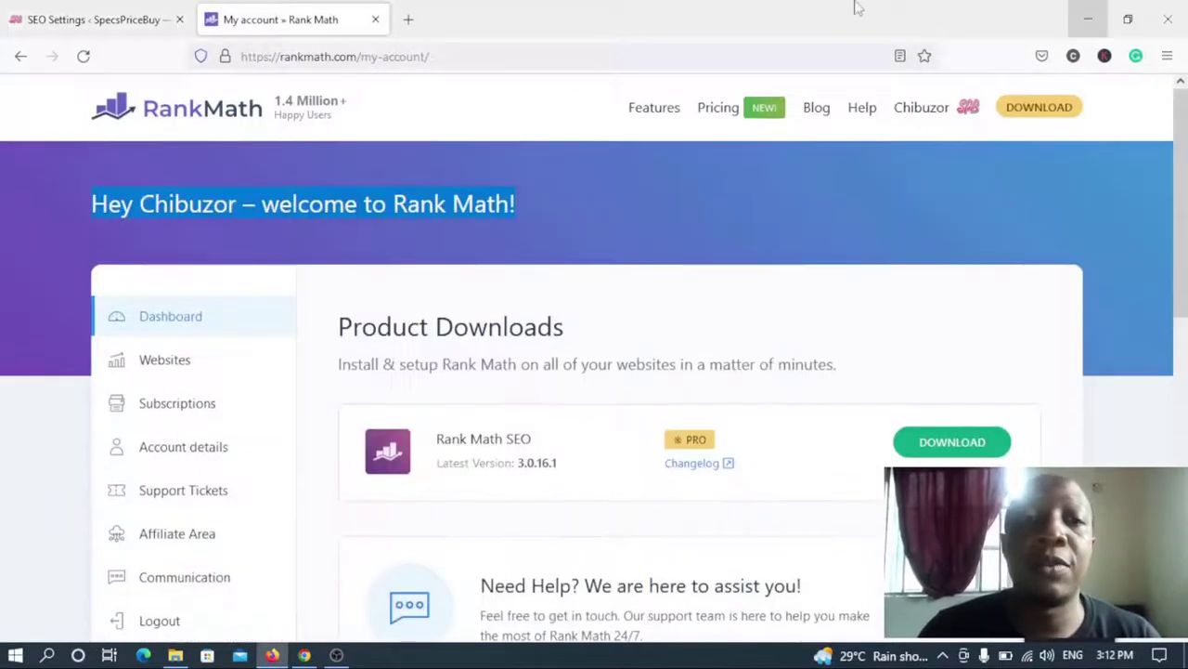